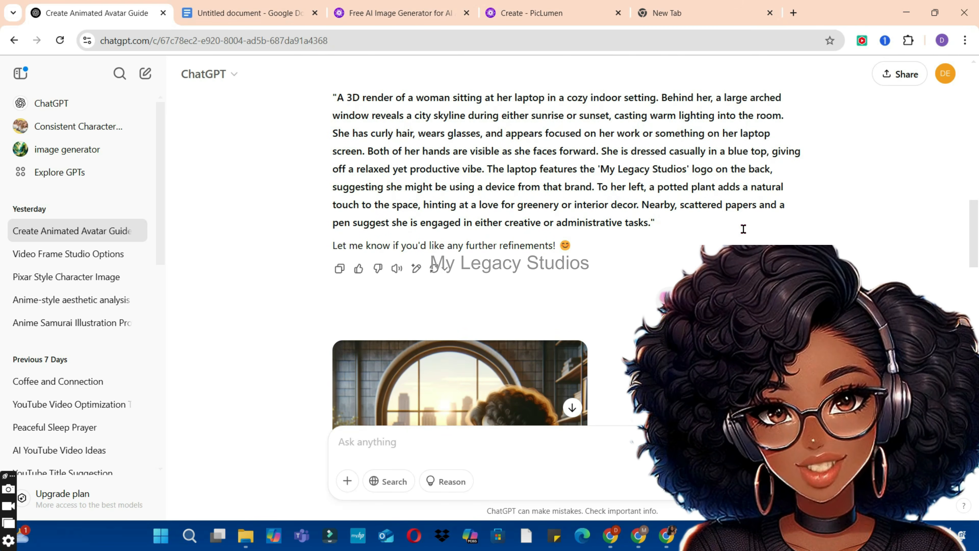
Step: Find the generated image of the woman at her laptop in the ChatGPT conversation and view it enlarged
scroll(967, 229, down, 2)
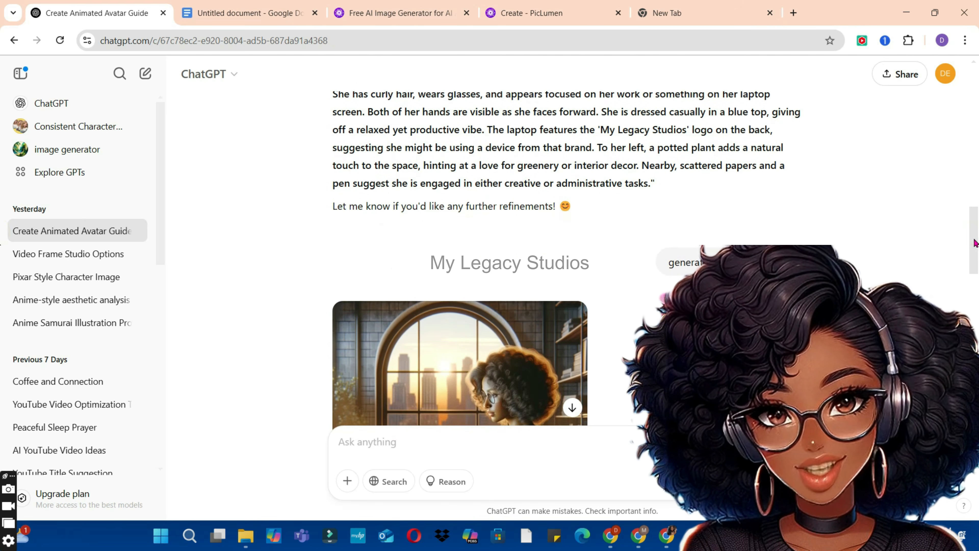
scroll(967, 252, down, 1)
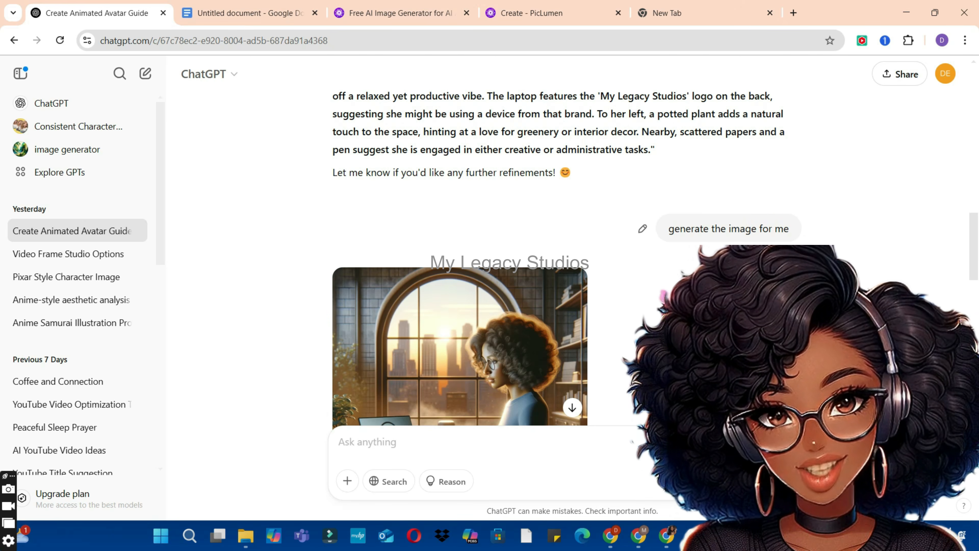
scroll(434, 390, down, 3)
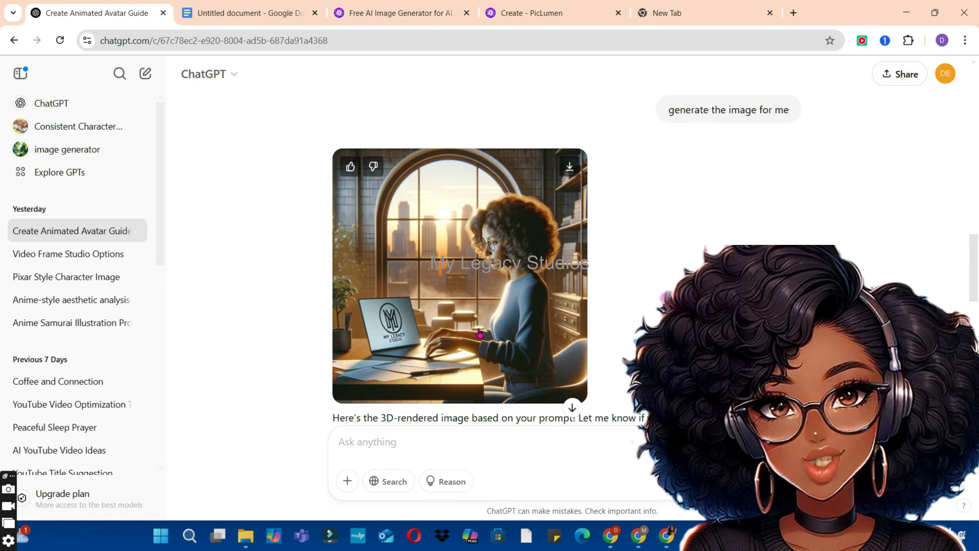
click(512, 249)
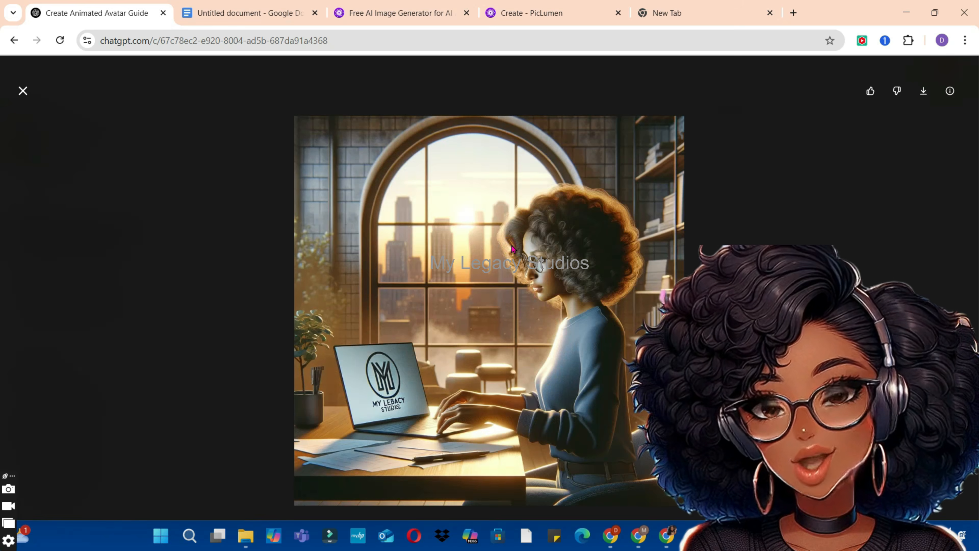
key(Escape)
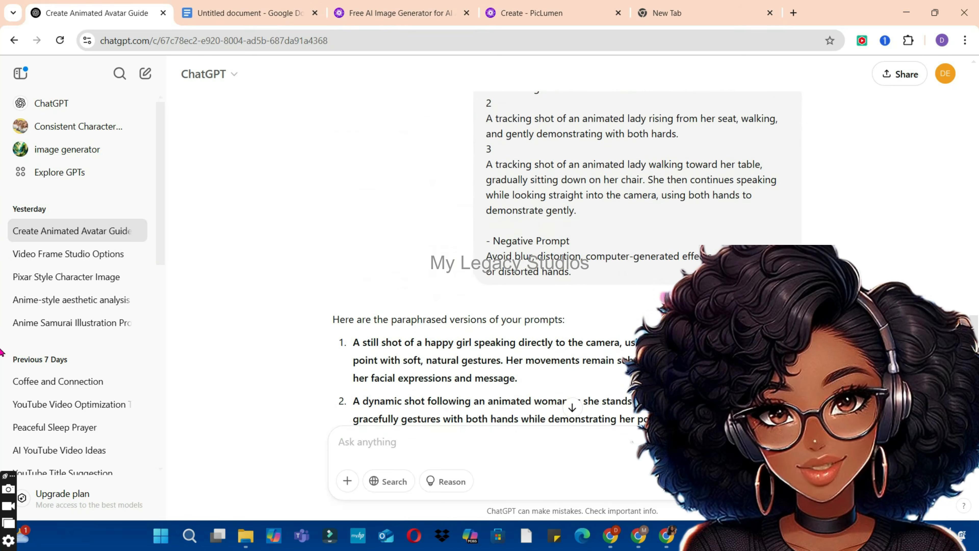
Step: In PicLumen, select the FLUX.1-schnell model, set images per batch to 2, and generate images from the entered prompt
scroll(973, 271, up, 10)
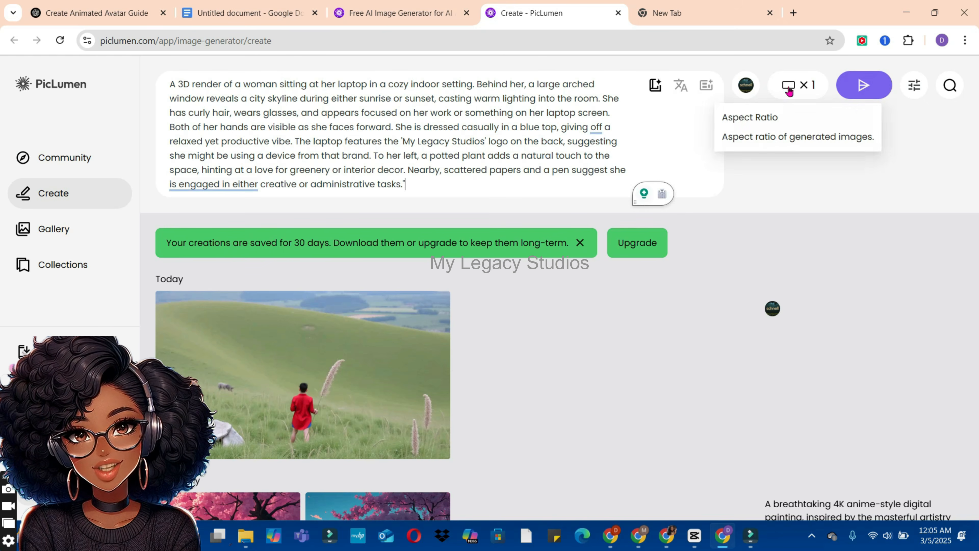
click(746, 84)
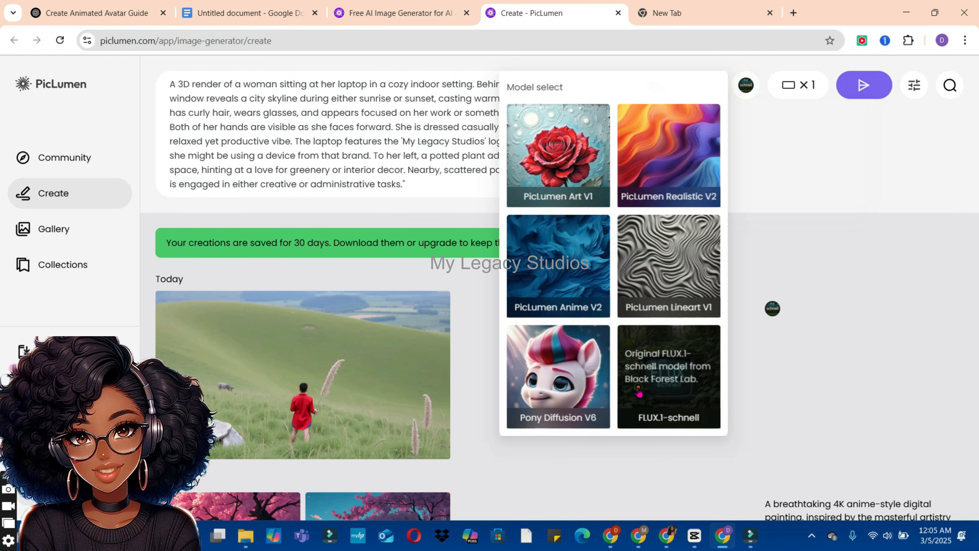
click(638, 392)
click(792, 88)
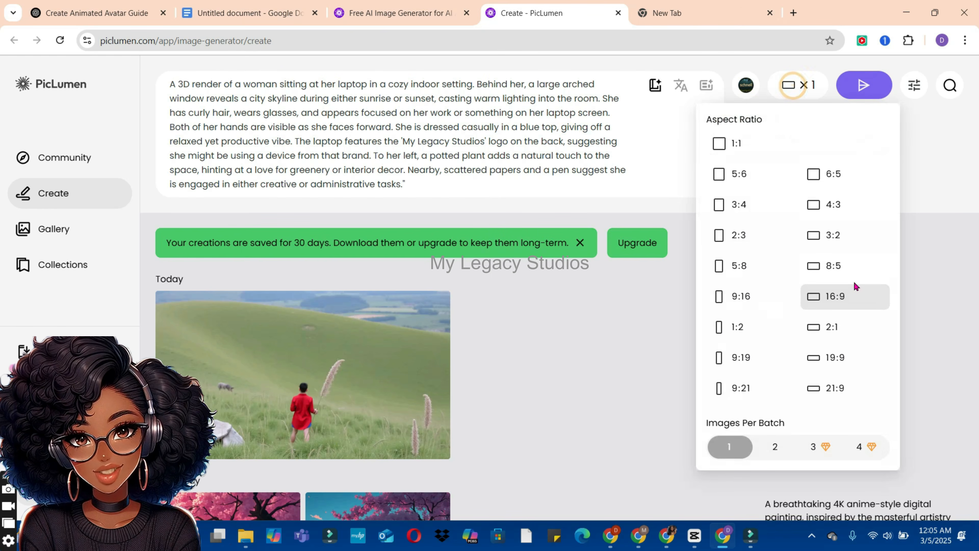
click(776, 447)
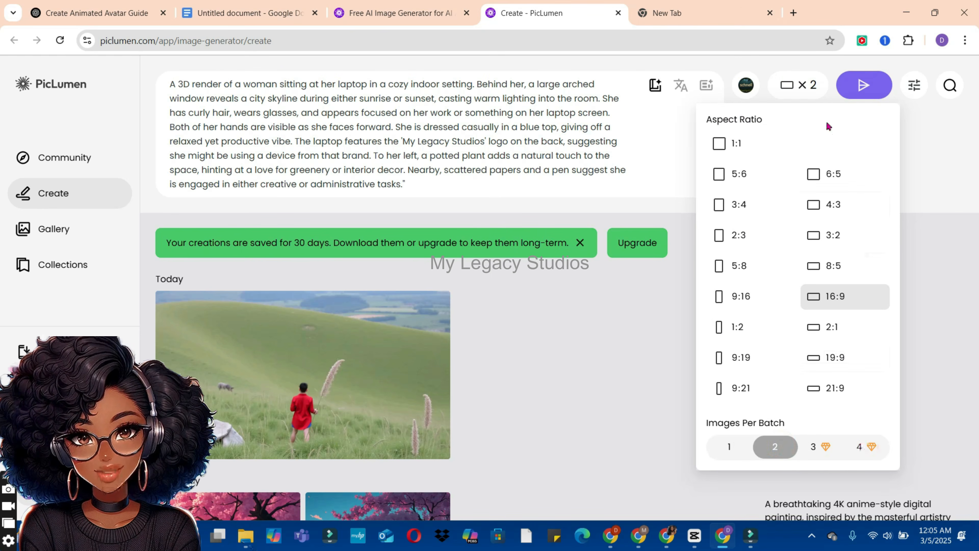
click(857, 88)
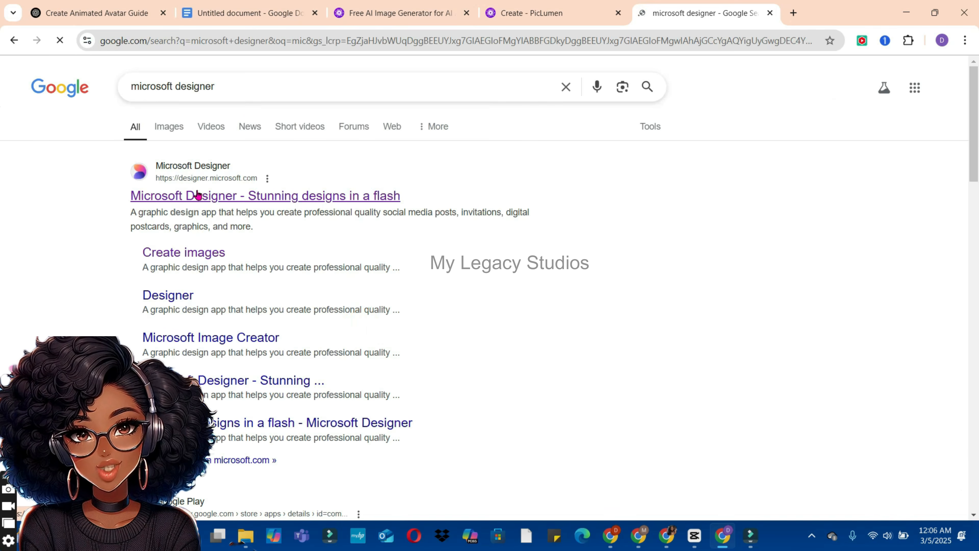
Step: Open the Microsoft Designer site from the search results and go to its image creation tool
click(197, 195)
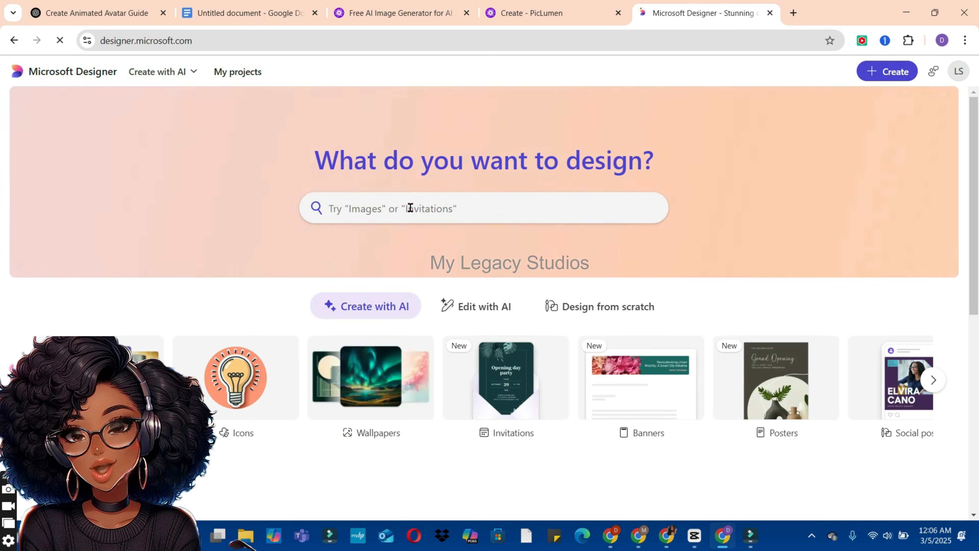
click(410, 208)
click(362, 262)
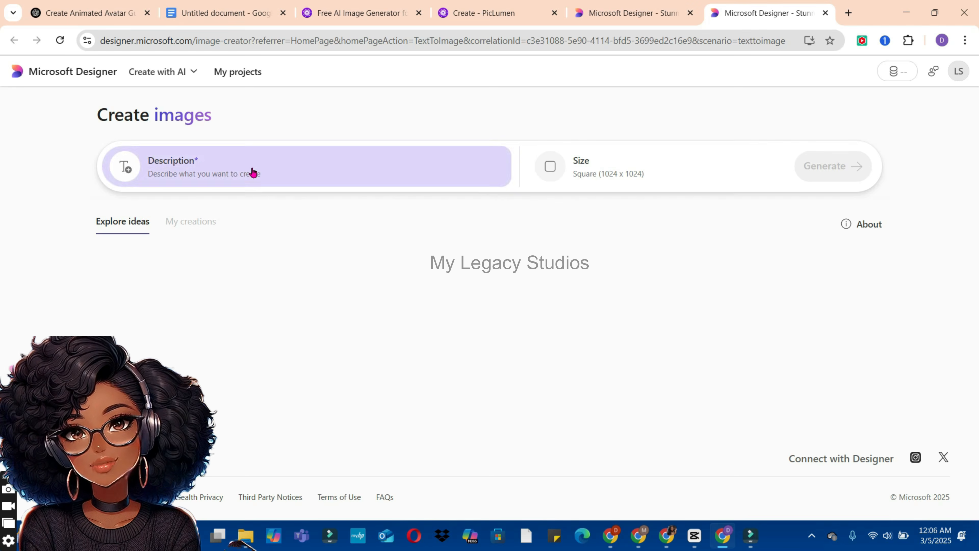
Step: Paste the woman-at-laptop prompt as the description, set the size to Wide (1792 x 1024), and generate the images
click(251, 170)
text(A 3D render of a woman sitting at her laptop in a cozy indoor setting. Behind her, a large arched window reveals a city skyline during either sunrise or sunset, casting warm lighting into the room. She has curly hair, wears glasses, and appears focused on her work or something on her laptop screen. Both of her hands are visible as she faces forward. She is dressed casually in a blue top, giving off a relaxed yet productive vibe. The laptop features the 'My Legacy Studios' logo on the back, suggesting she might be using a device from that brand. To her left, a potted plant adds a natural touch to the space, hinting at a love for greenery or interior decor. Nearby, scattered papers and a pen suggest she is engaged in either creative or administrative tasks.")
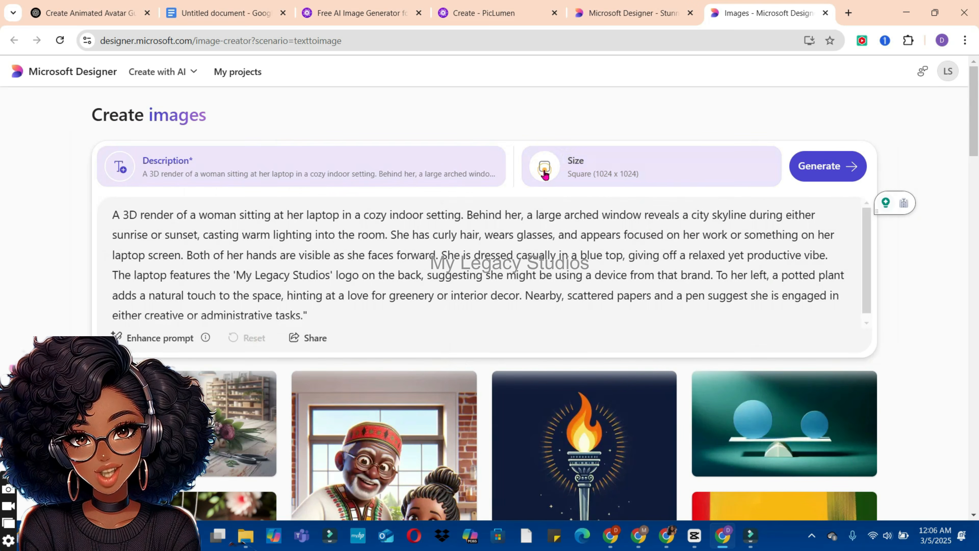
click(543, 172)
click(621, 271)
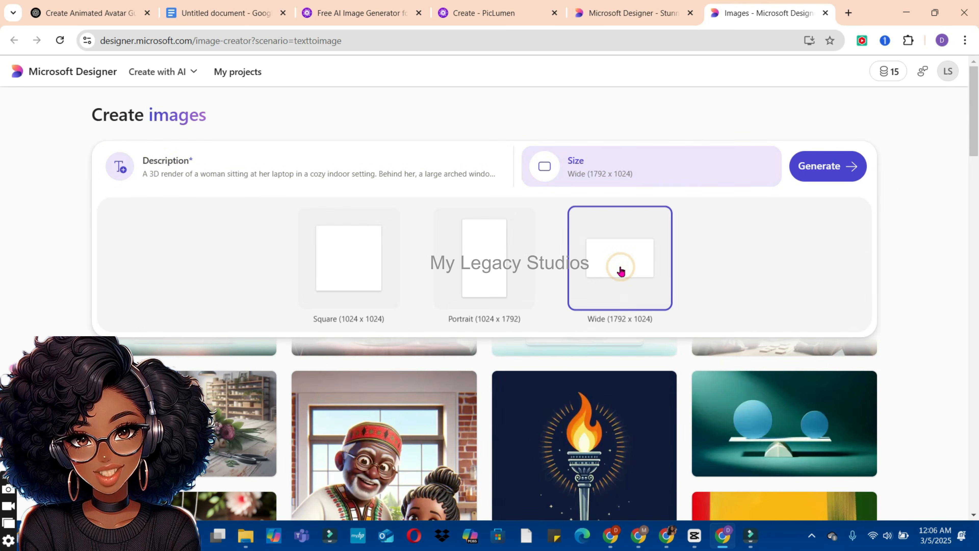
click(835, 176)
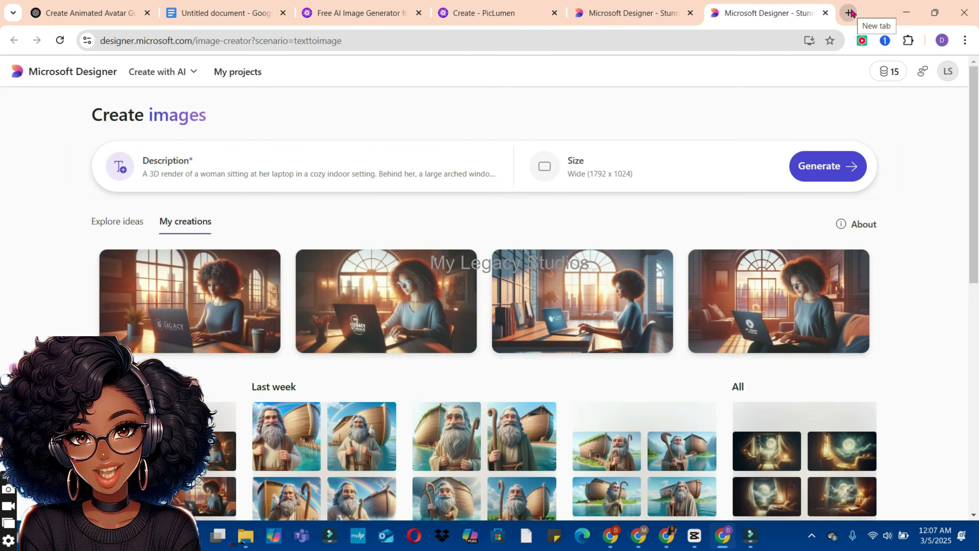
Step: Enlarge the newly generated Designer images and browse through them one by one
click(232, 307)
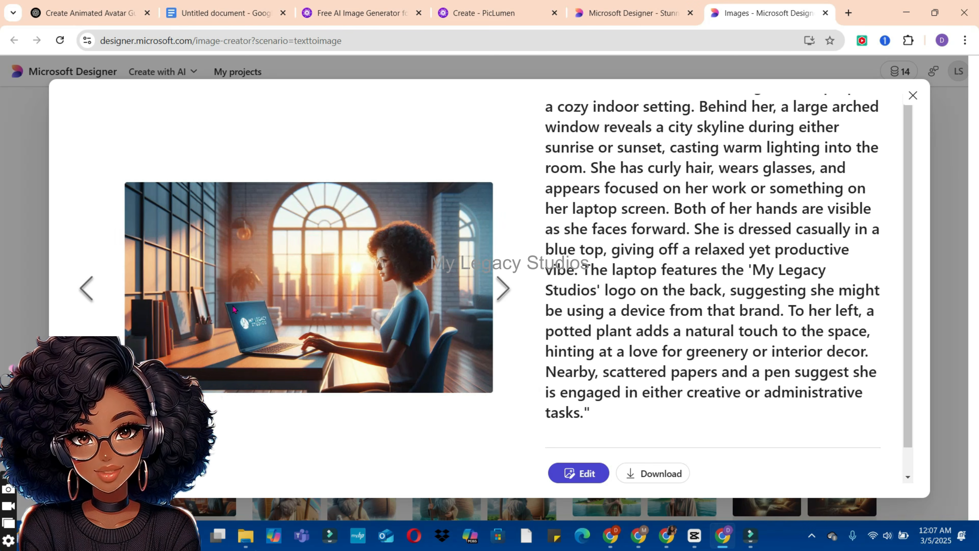
key(Right)
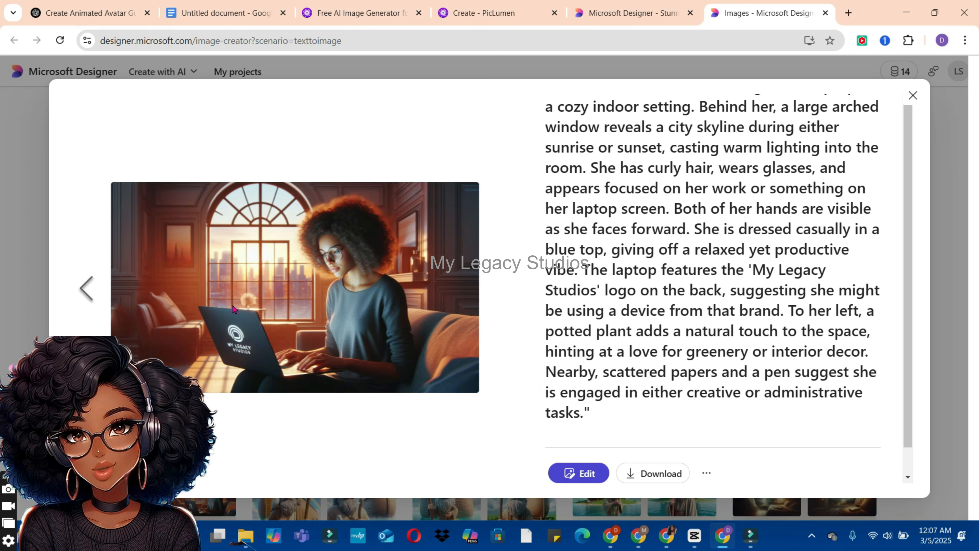
click(88, 295)
click(88, 296)
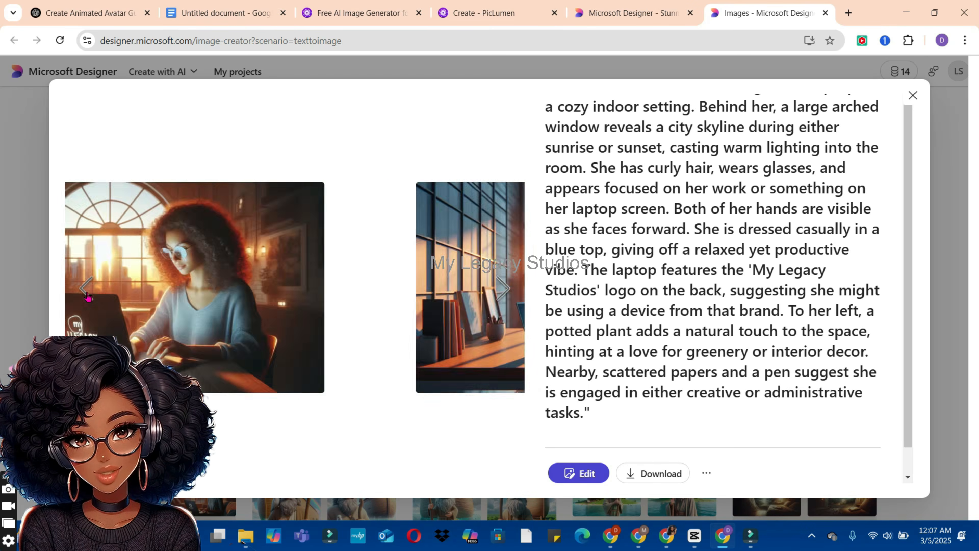
click(87, 296)
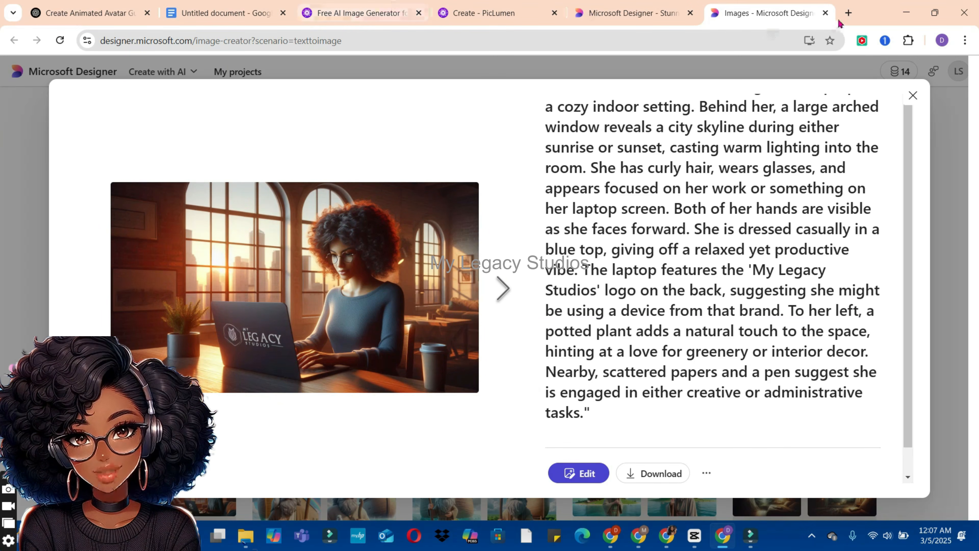
Step: Search for leonardo ai in a new browser tab, open its site, and launch the Image Creation tool
click(848, 13)
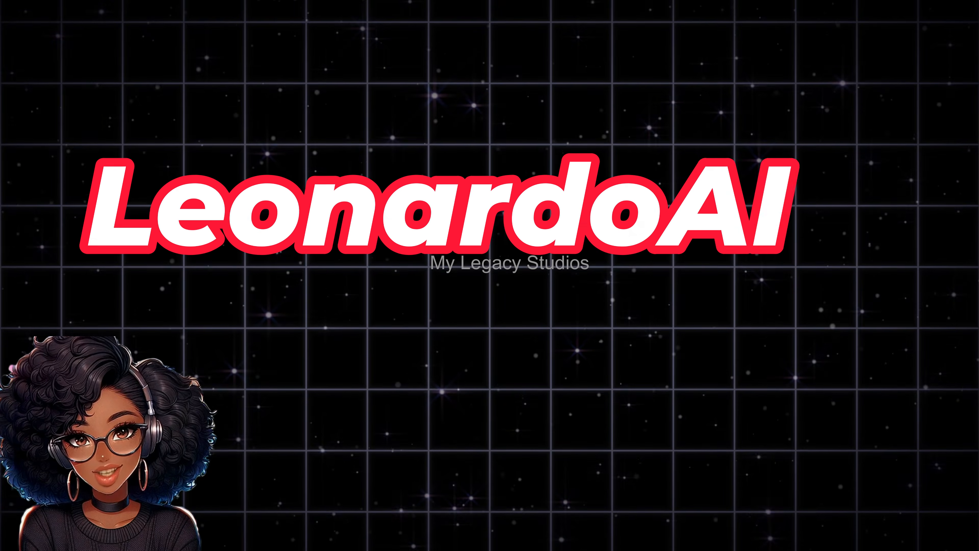
text(leonardo ai)
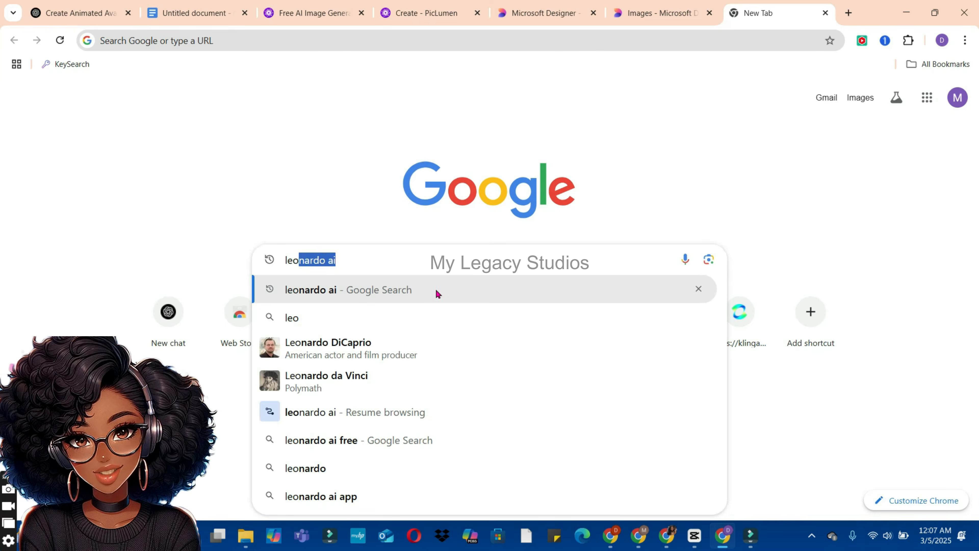
click(403, 295)
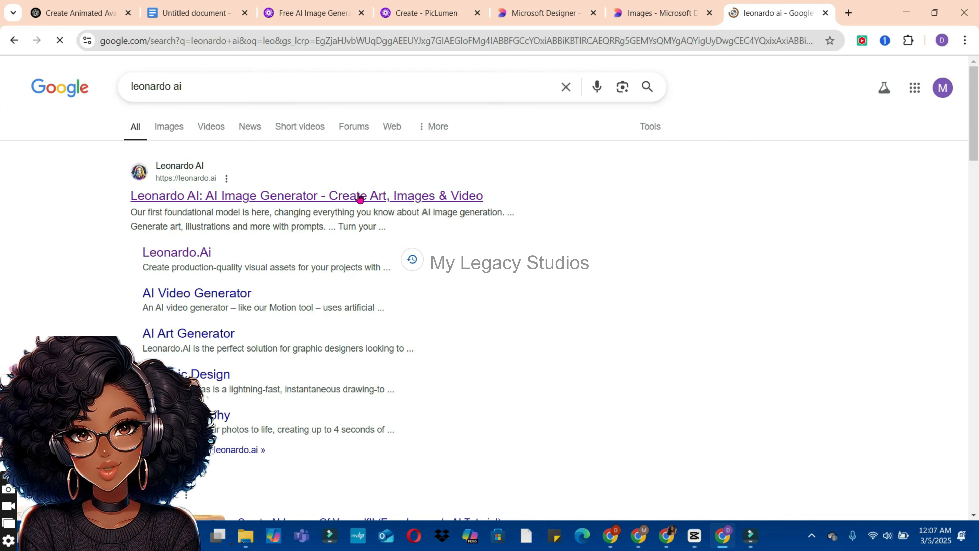
click(359, 196)
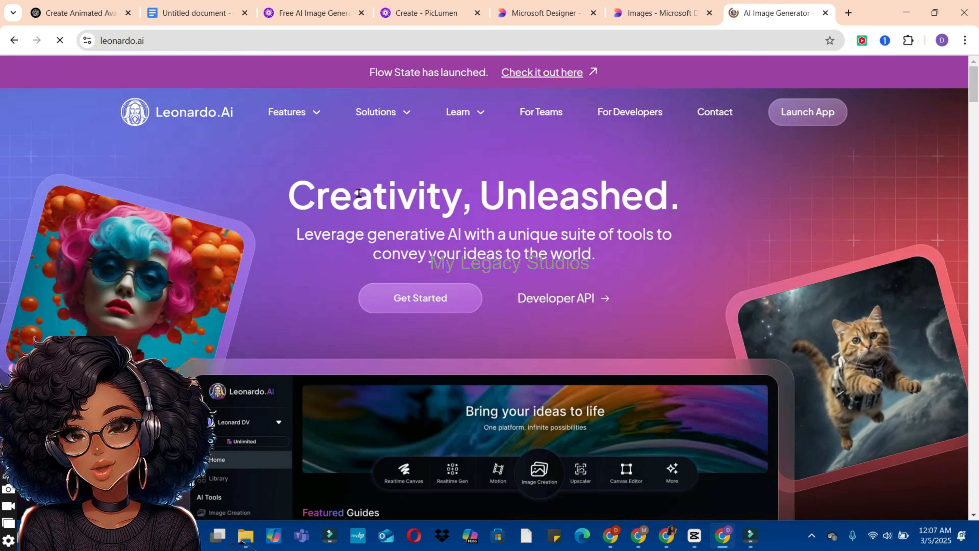
click(447, 300)
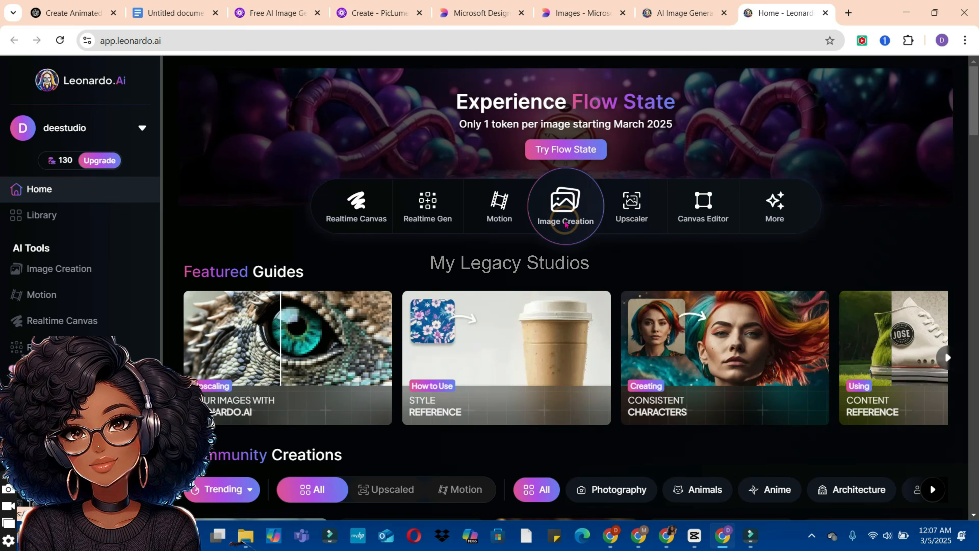
click(565, 224)
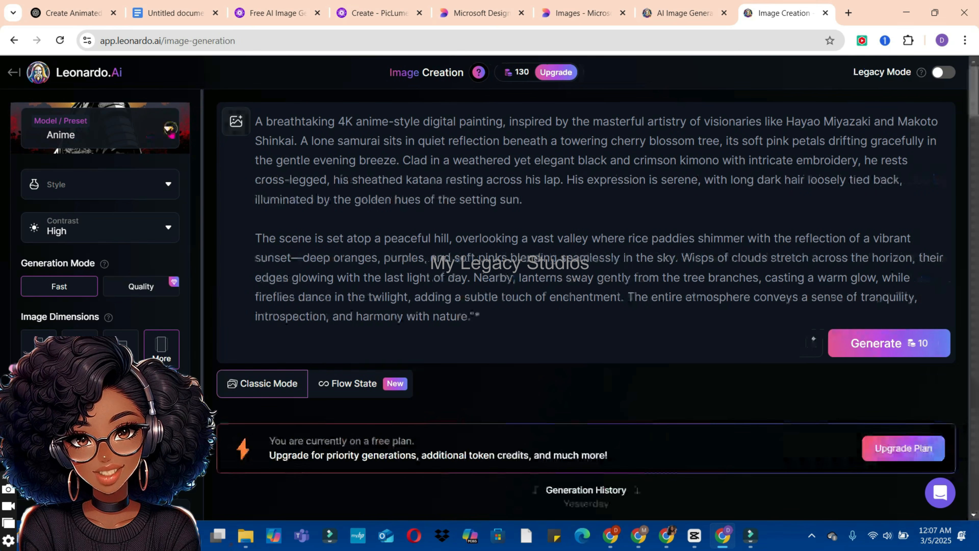
Step: Select the Phoenix 1.0 model and replace the samurai prompt with the copied woman-at-laptop prompt
click(170, 131)
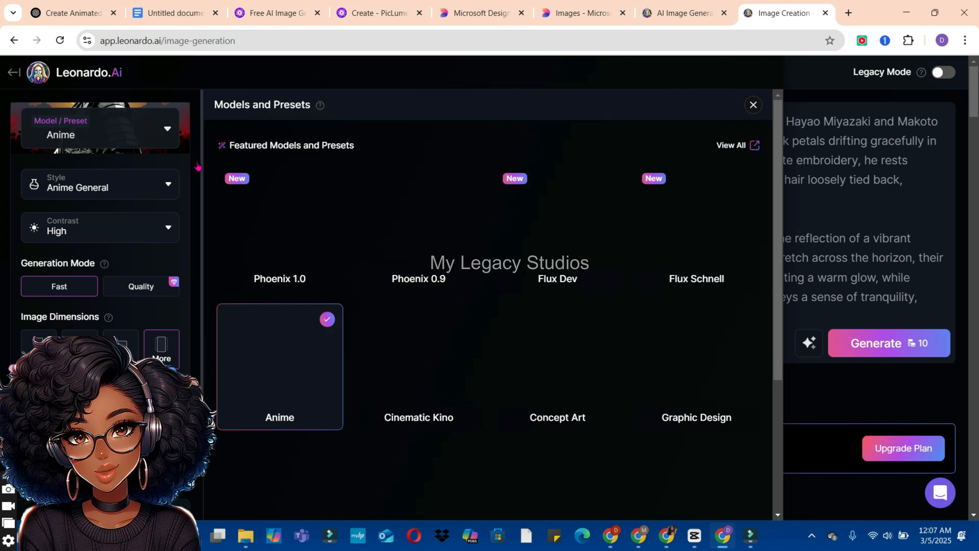
click(303, 259)
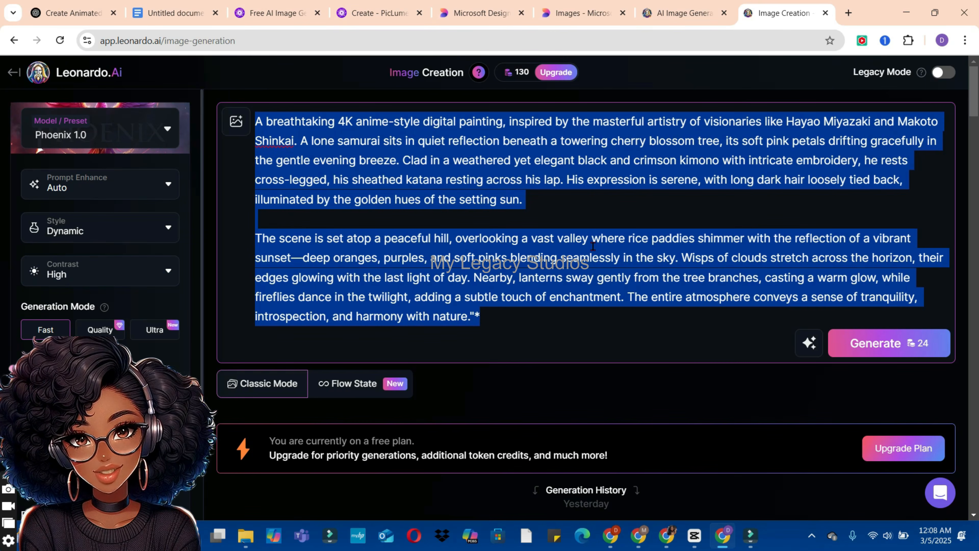
key(BackSpace)
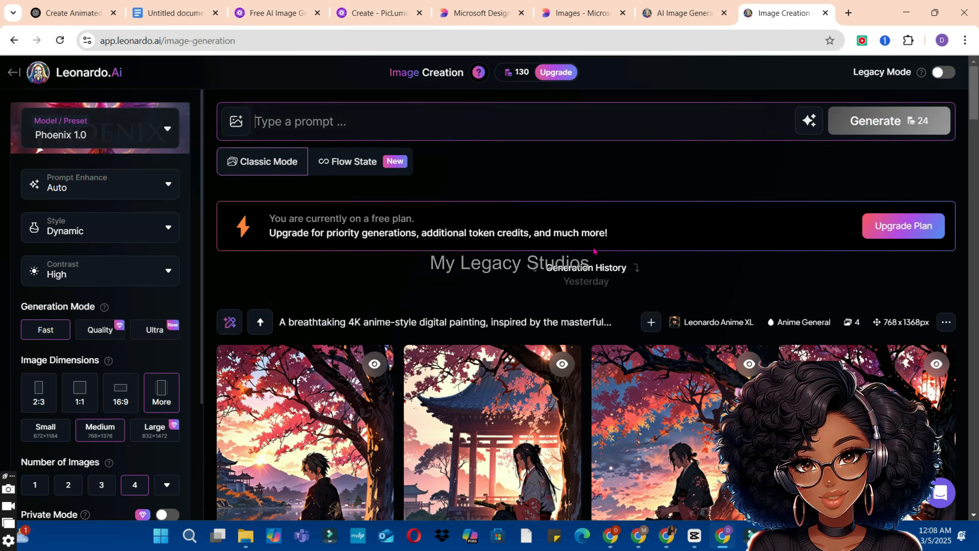
text(A 3D render of a woman sitting at her laptop in a cozy indoor setting. Behind her, a large arched window reveals a city skyline during either sunrise or sunset, casting warm lighting into the room. She has curly hair, wears glasses, and appears focused on her work or something on her laptop screen. Both of her hands are visible as she faces forward. She is dressed casually in a blue top, giving off a relaxed yet productive vibe. The laptop features the 'My Legacy Studios' logo on the back, suggesting she might be using a device from that brand. To her left, a potted plant adds a natural touch to the space, hinting at a love for greenery or interior decor. Nearby, scattered papers and a pen suggest she is engaged in either creative or administrative tasks.")
Step: Set the image dimensions to 16:9 and generate the images
drag(201, 347, 202, 391)
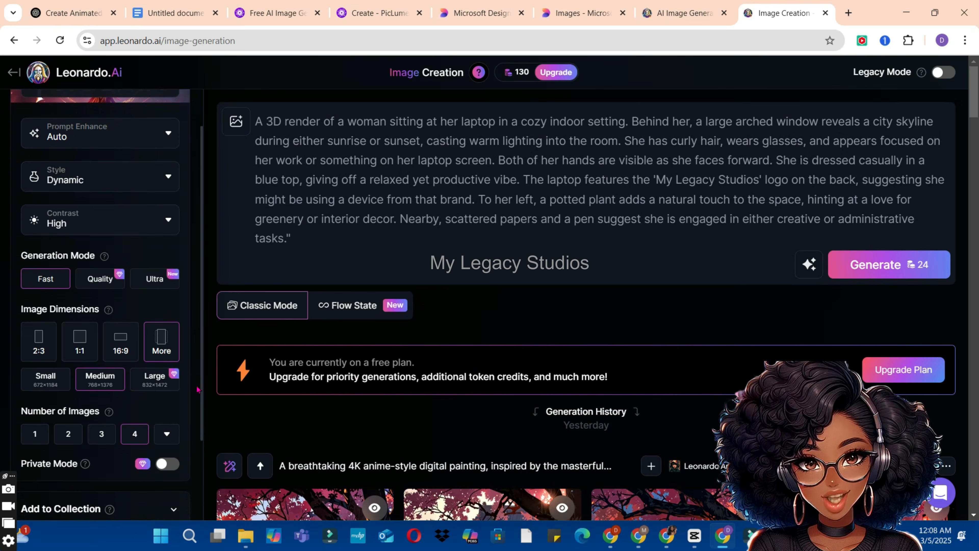
click(167, 342)
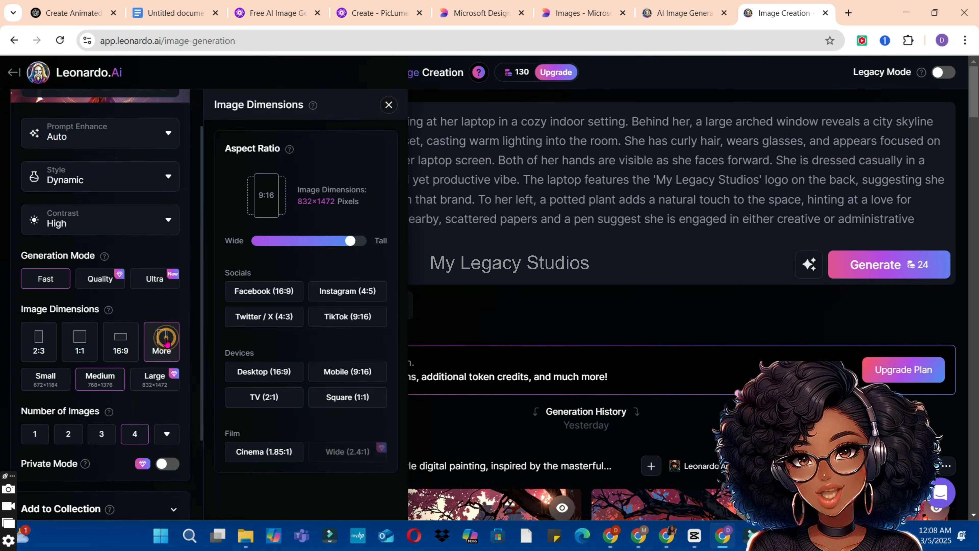
click(119, 339)
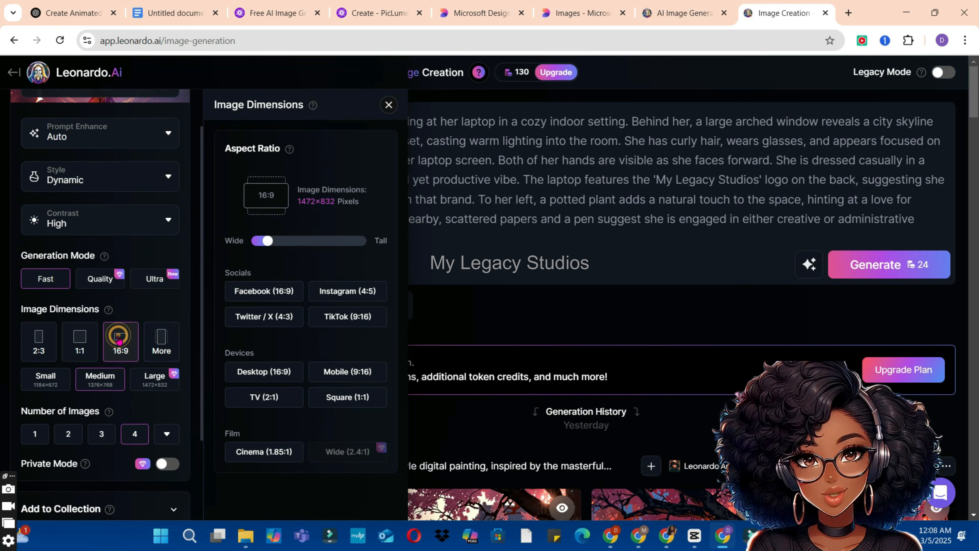
click(692, 308)
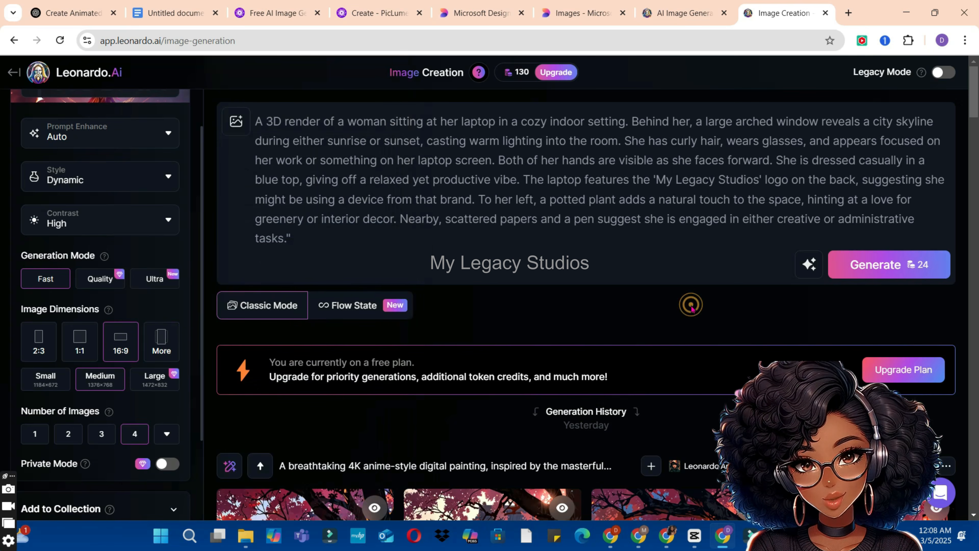
click(881, 270)
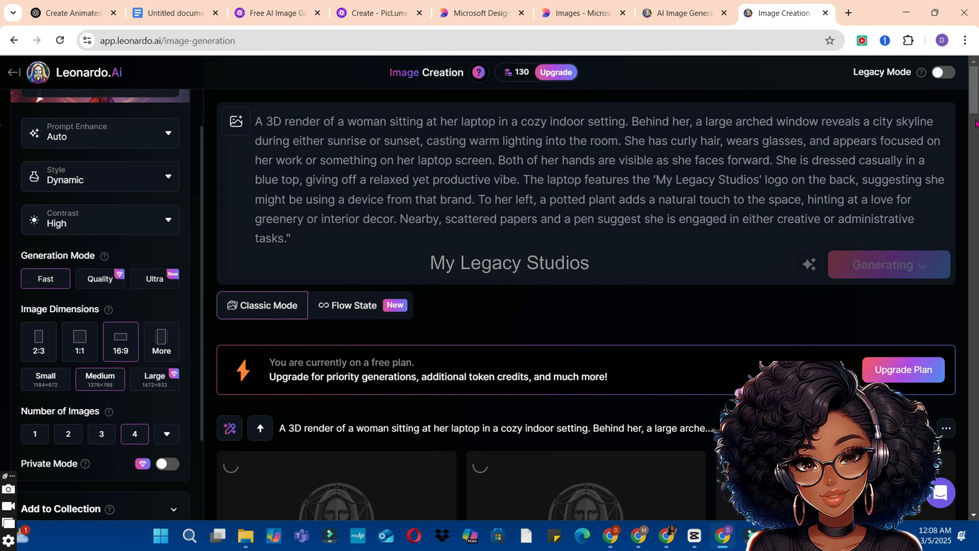
Step: Enlarge the newly generated Leonardo images of the woman at her laptop and browse through them
scroll(762, 349, down, 5)
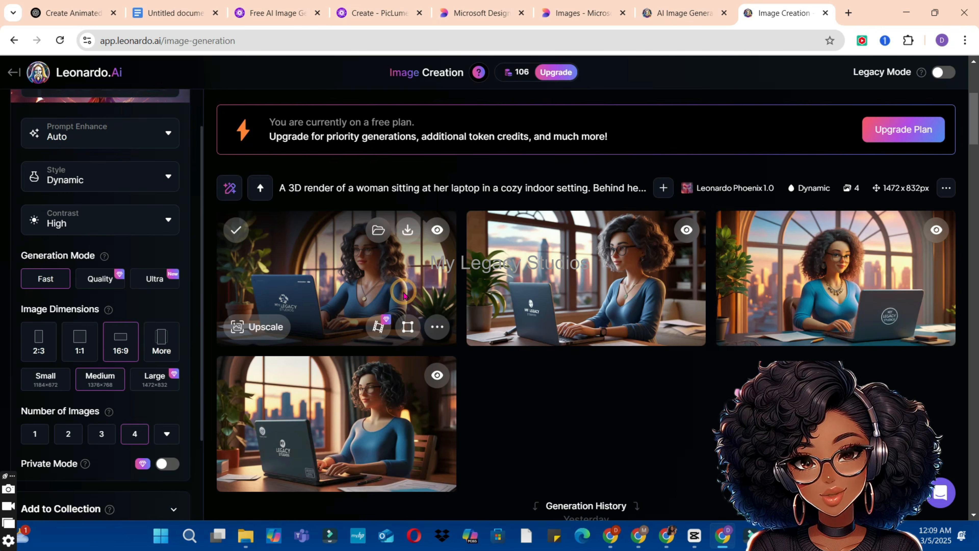
click(403, 296)
key(Right)
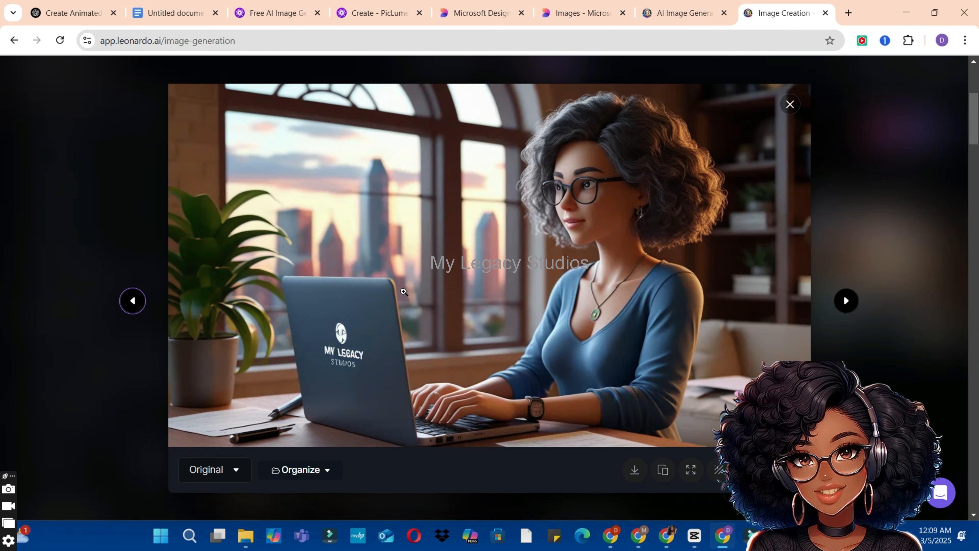
Step: Compare the remaining enlarged Leonardo images of the woman at her laptop and close the image viewer
key(Right)
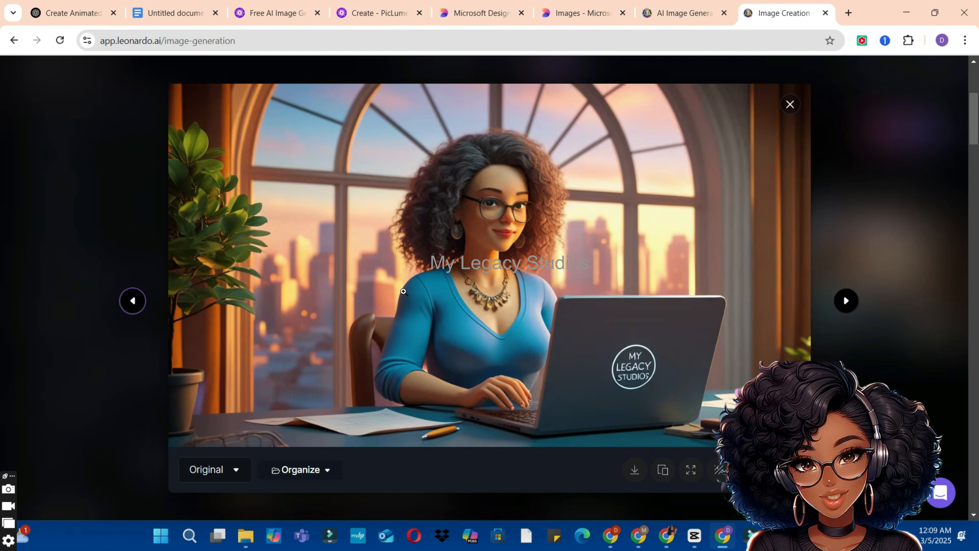
key(Right)
key(Left)
key(Right)
key(Left)
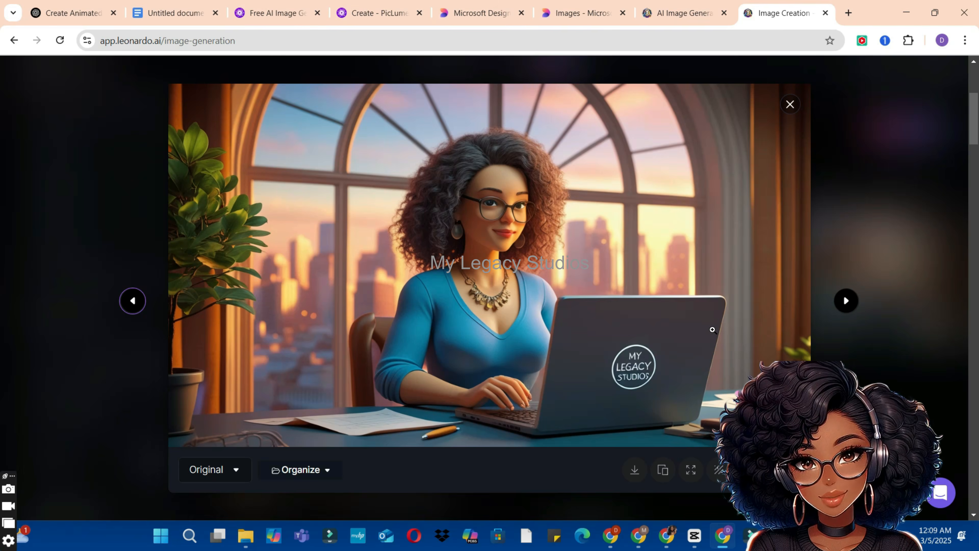
key(Escape)
Step: Search for kling ai in a new browser tab, open its site, dismiss the trial package offer, and open AI Videos
key(ctrl+t)
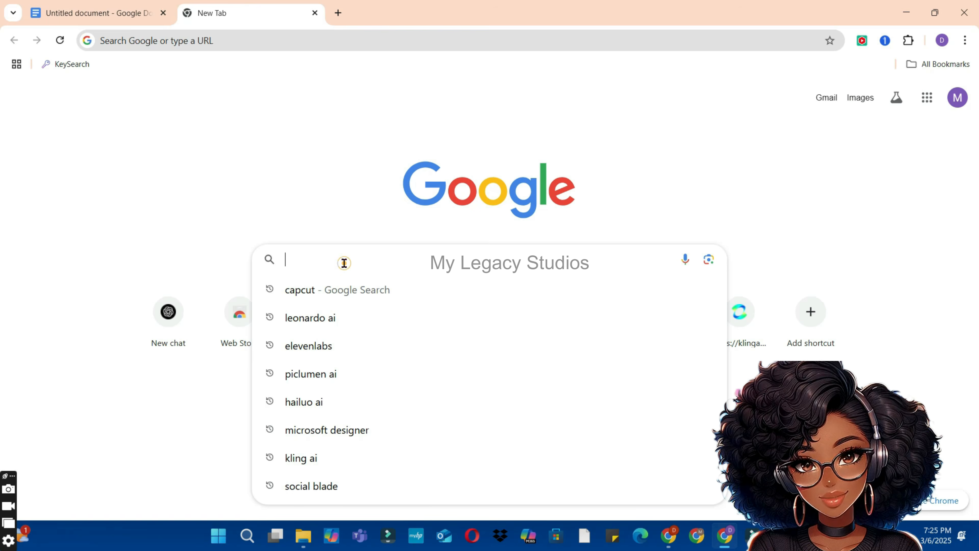
click(301, 458)
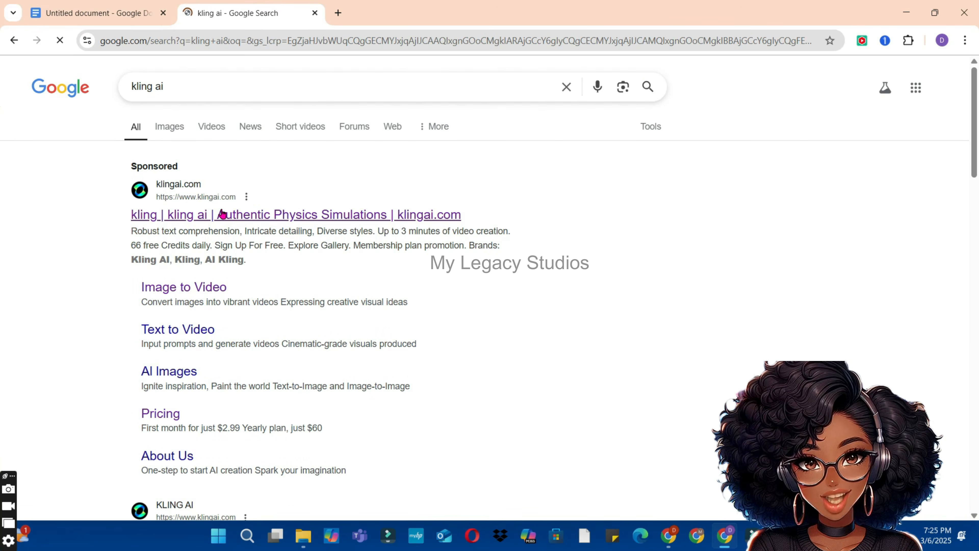
click(222, 213)
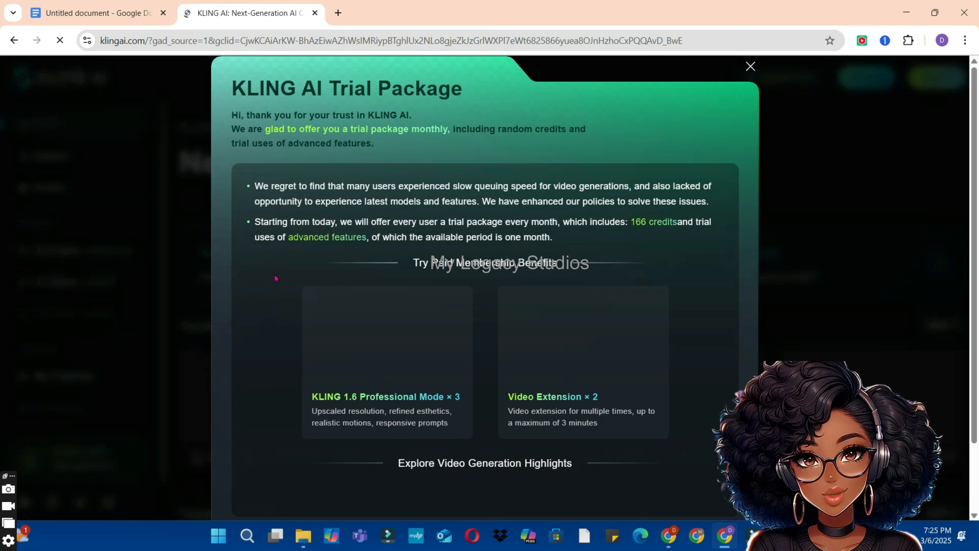
click(750, 66)
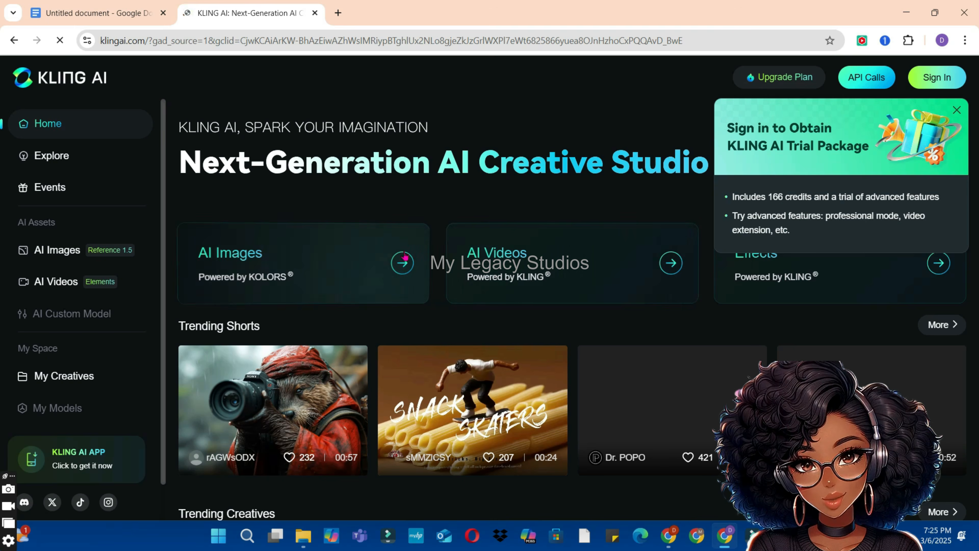
click(622, 282)
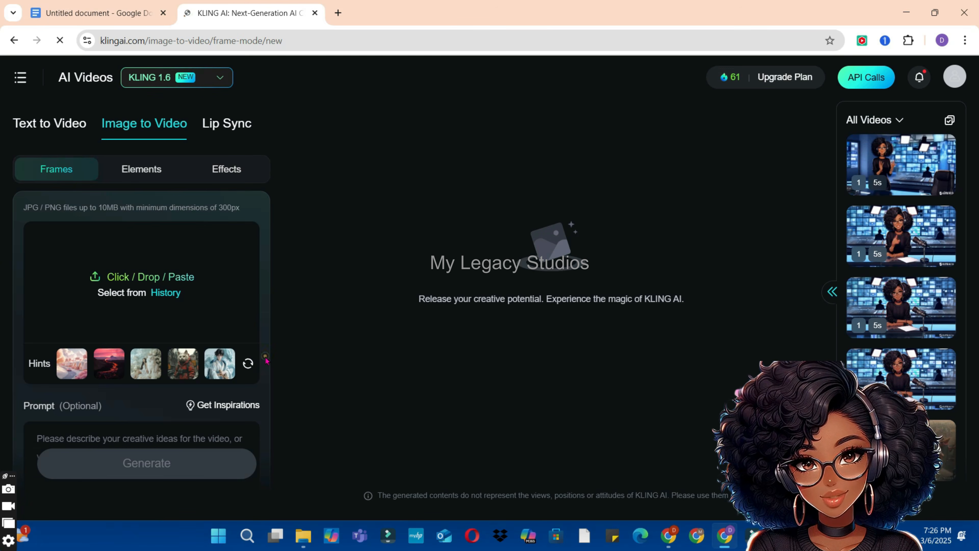
Step: Copy the first prompt, the static shot of a happy girl, from the Google Docs document into Kling's image-to-video prompt
scroll(262, 431, down, 8)
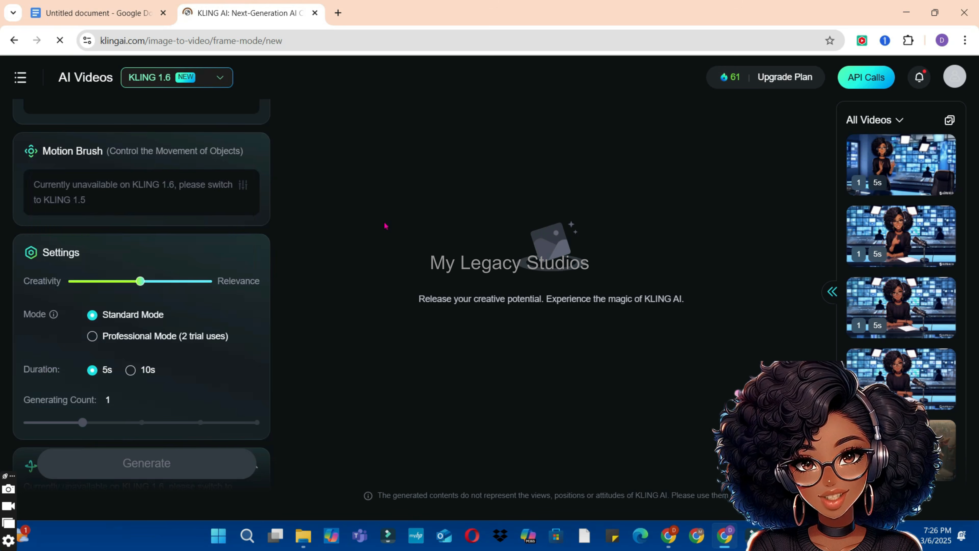
scroll(305, 375, down, 8)
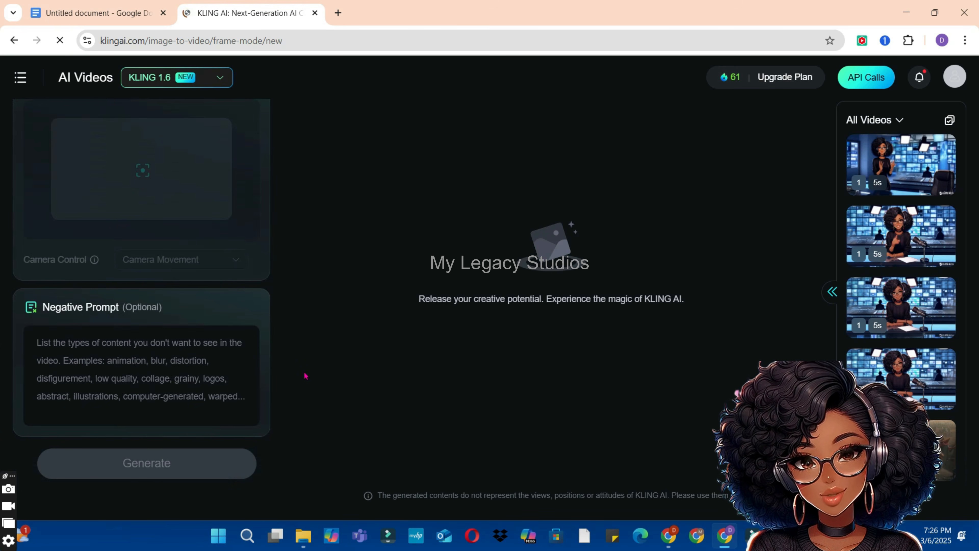
scroll(305, 376, up, 5)
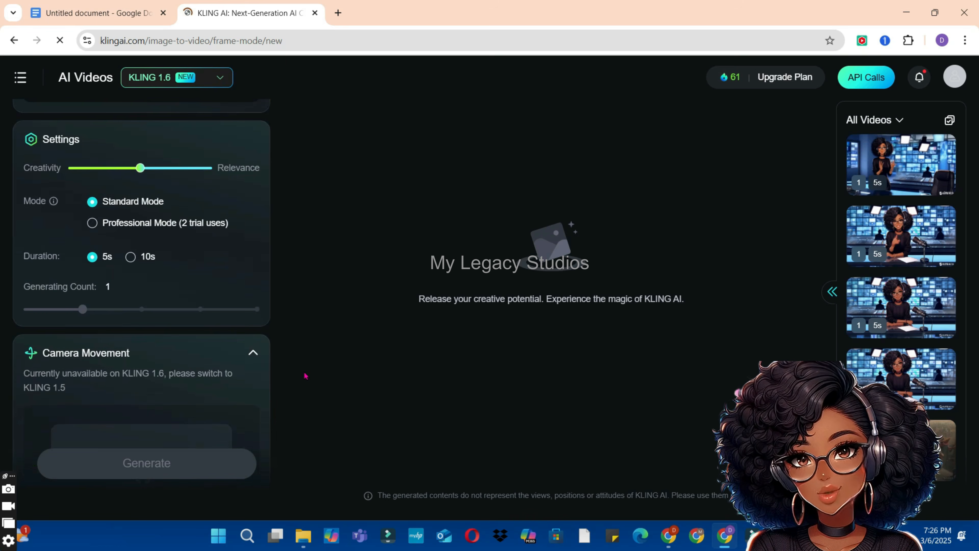
scroll(305, 376, up, 4)
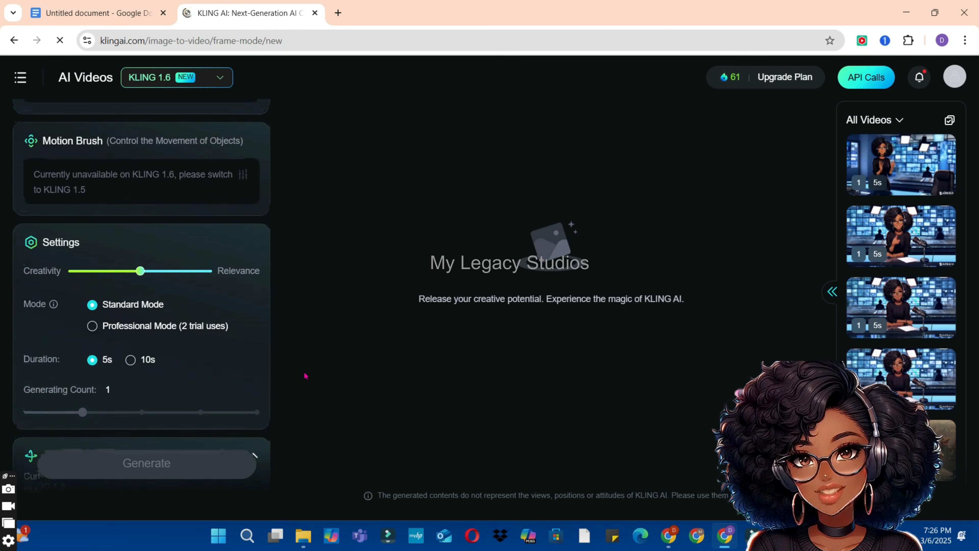
scroll(305, 376, up, 3)
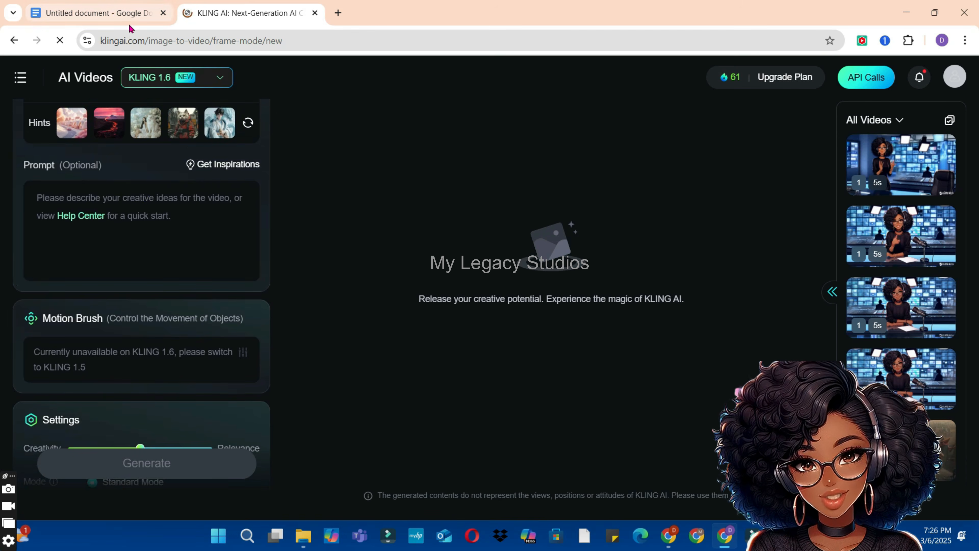
click(122, 19)
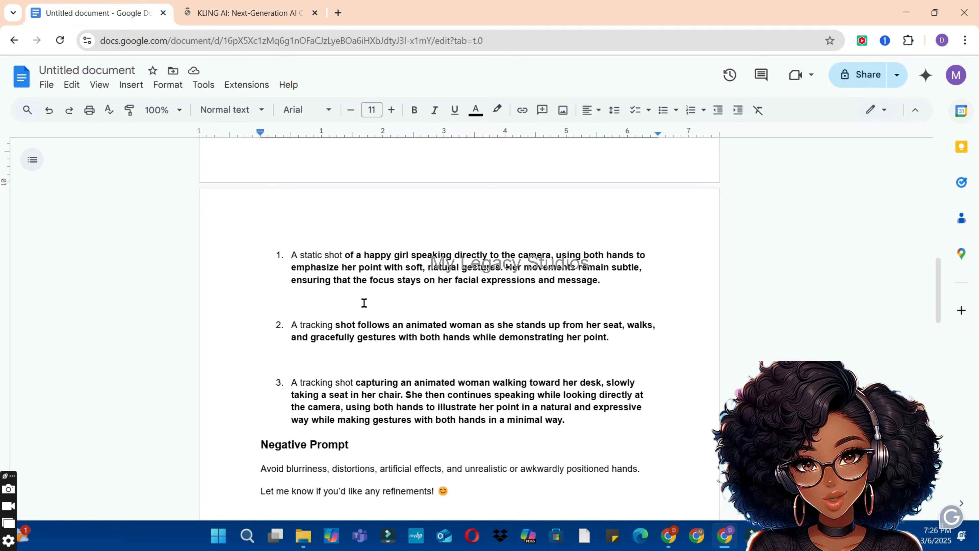
drag(289, 251, 610, 287)
key(ctrl+c)
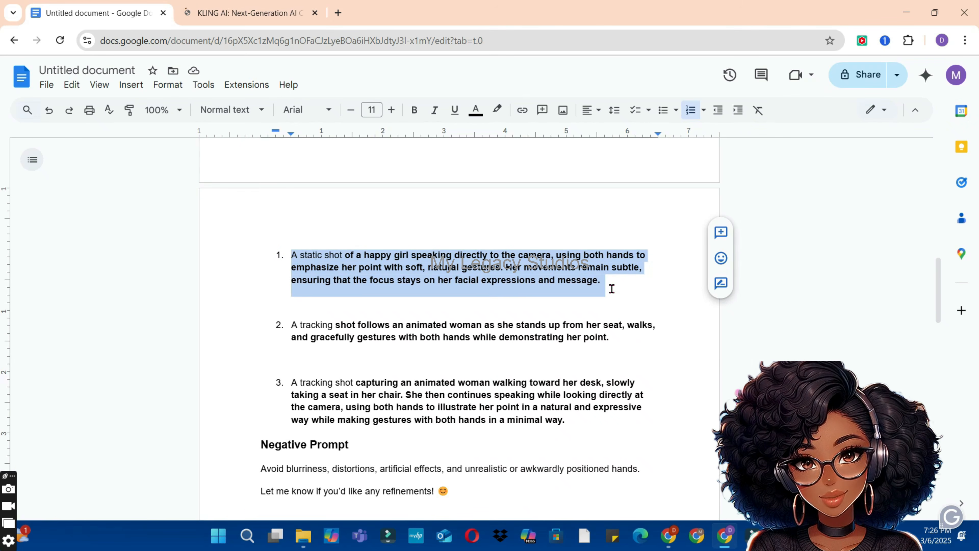
click(259, 7)
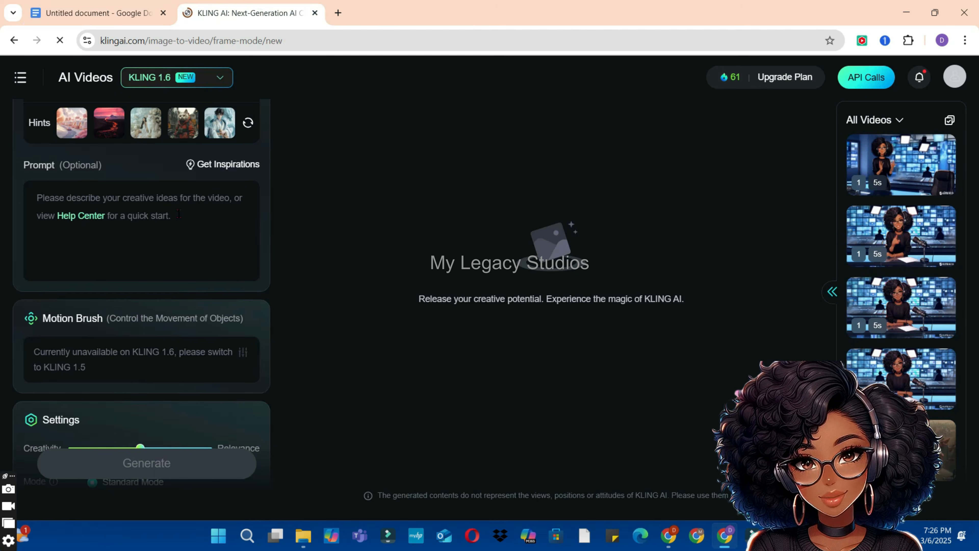
click(170, 215)
key(ctrl+v)
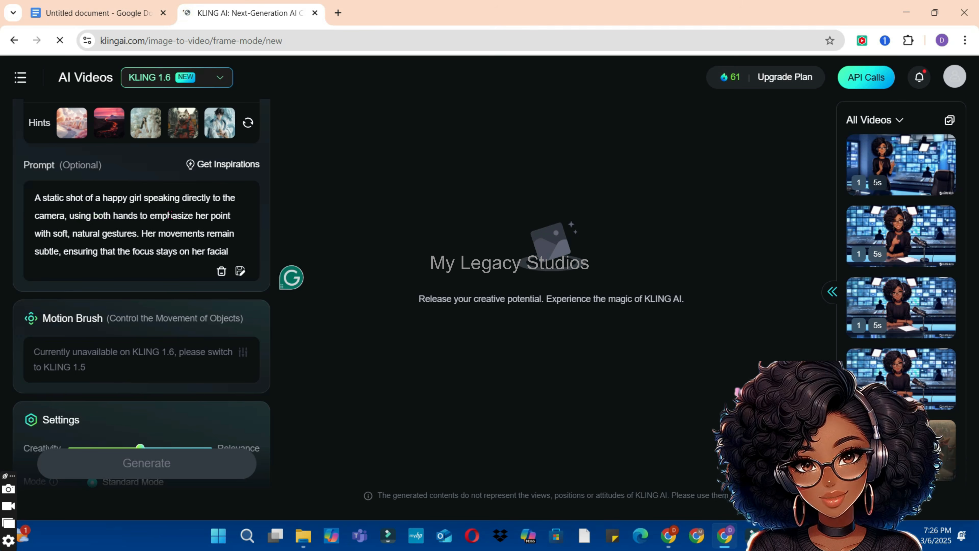
click(290, 317)
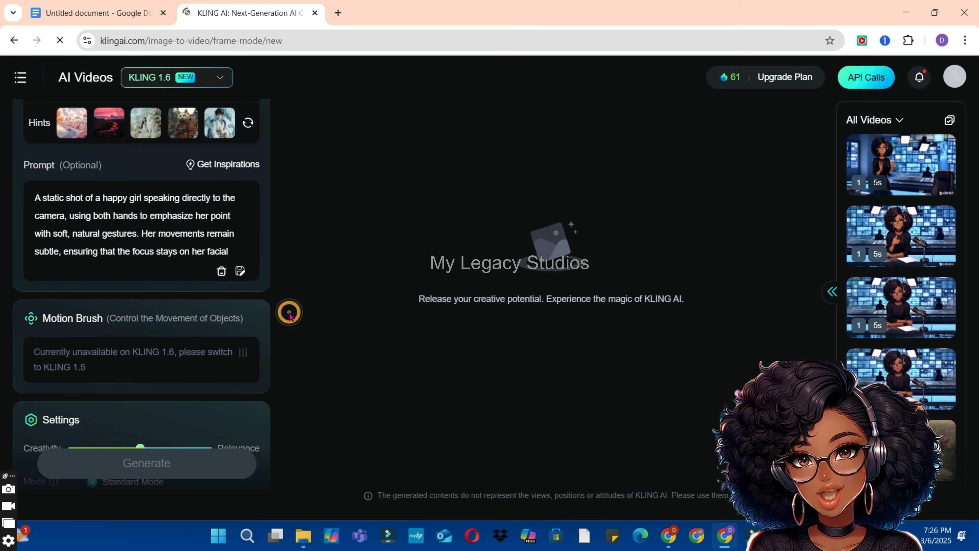
Step: Copy the Negative Prompt text from the Google Docs document into Kling's negative prompt and add the missing space before "Let me"
scroll(289, 317, down, 5)
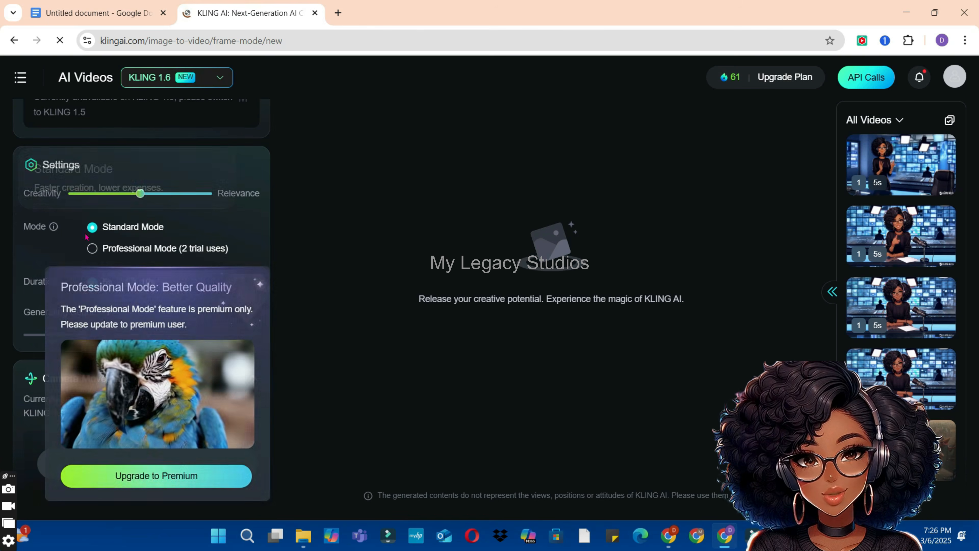
scroll(284, 313, down, 1)
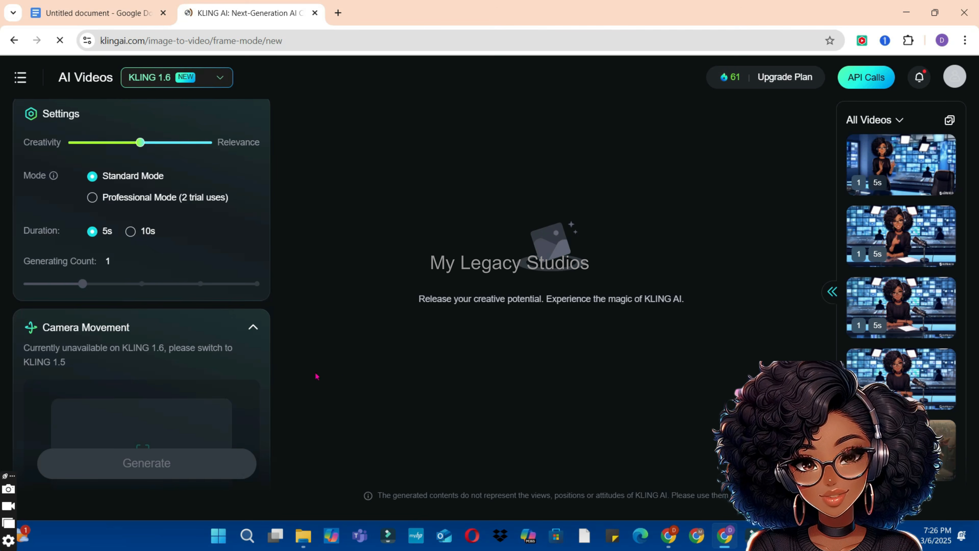
scroll(304, 375, down, 5)
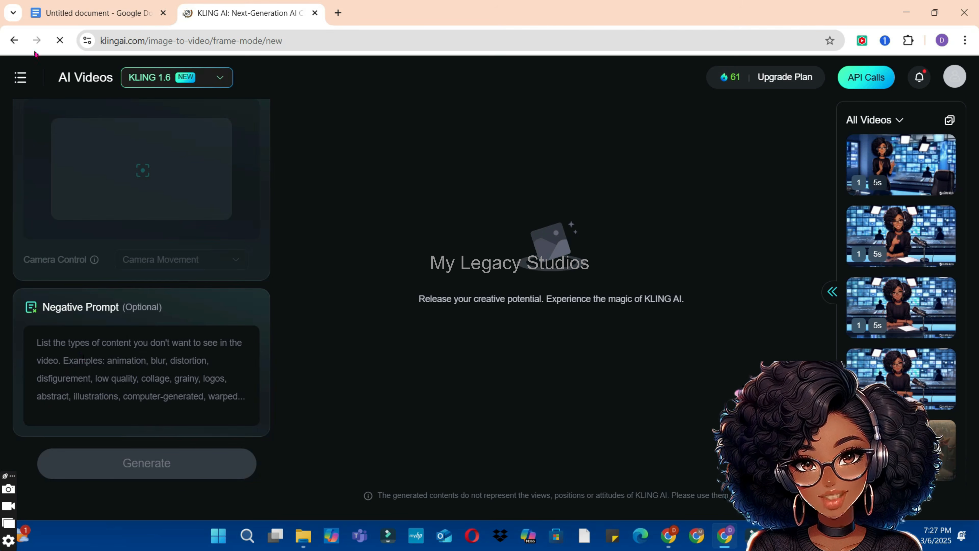
click(98, 13)
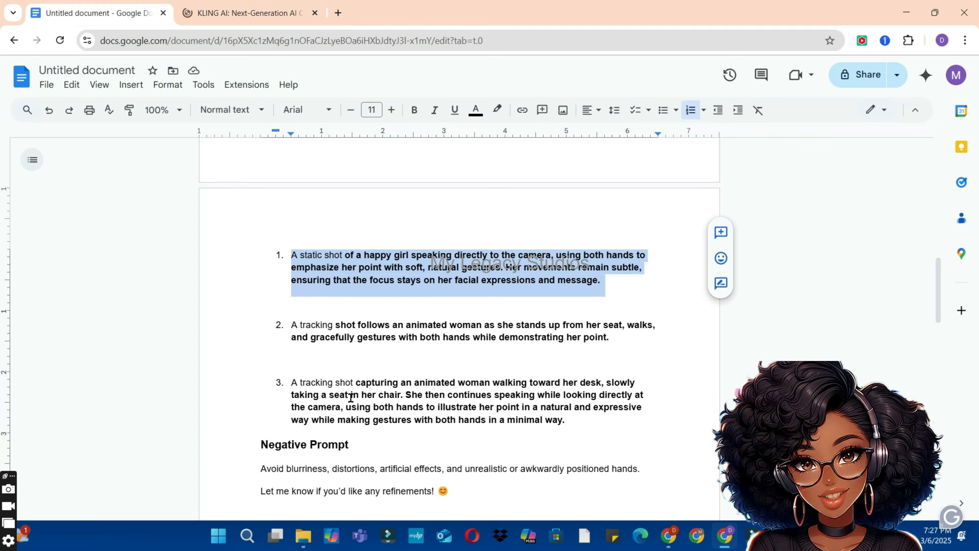
scroll(321, 465, down, 4)
drag(260, 295, 438, 318)
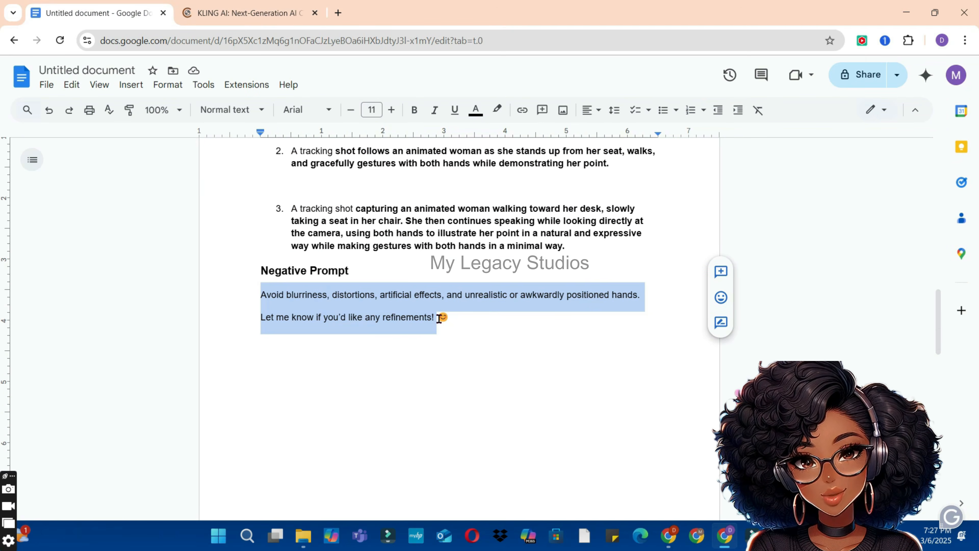
click(272, 3)
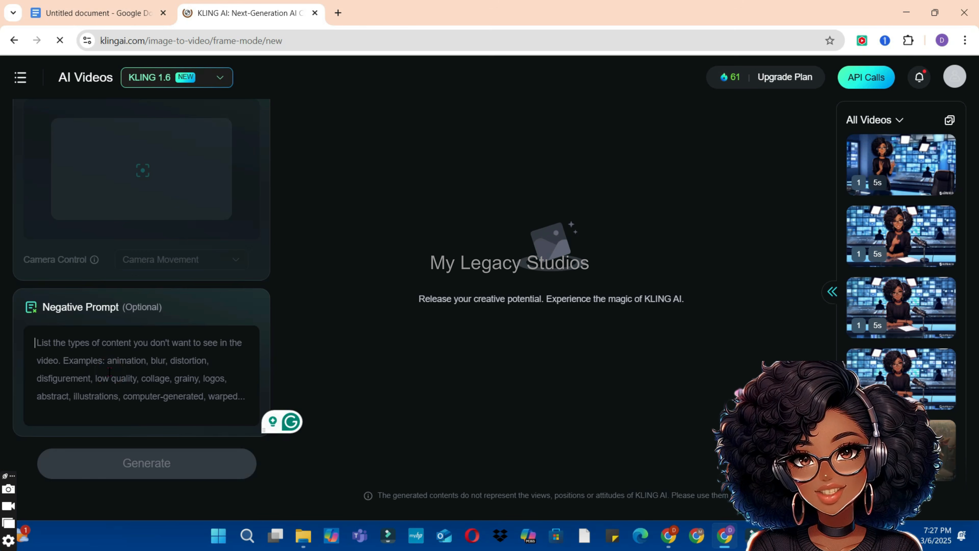
text(Avoid blurriness, distortions, artificial effects, and unrealistic or awkwardly positioned hands.Let me know if you'd like any refinements!)
click(305, 295)
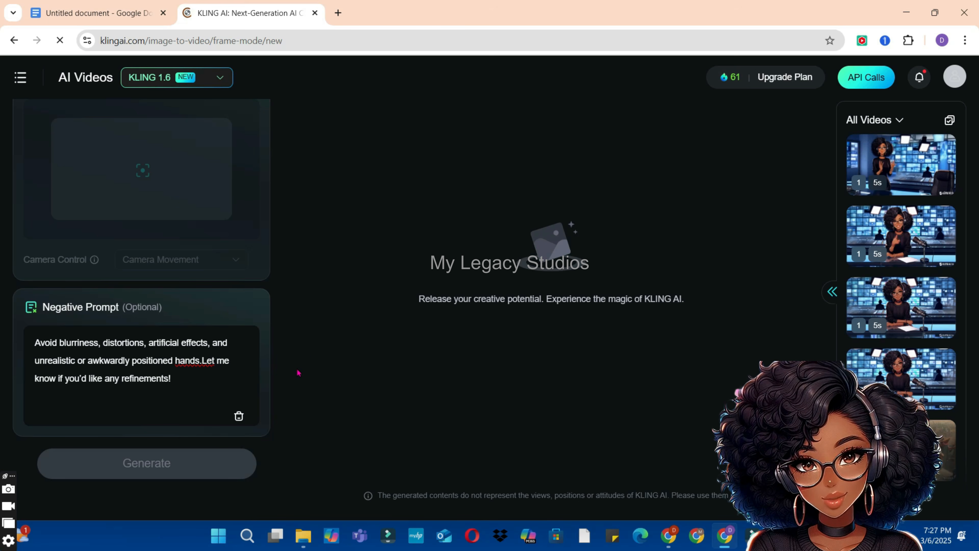
click(201, 359)
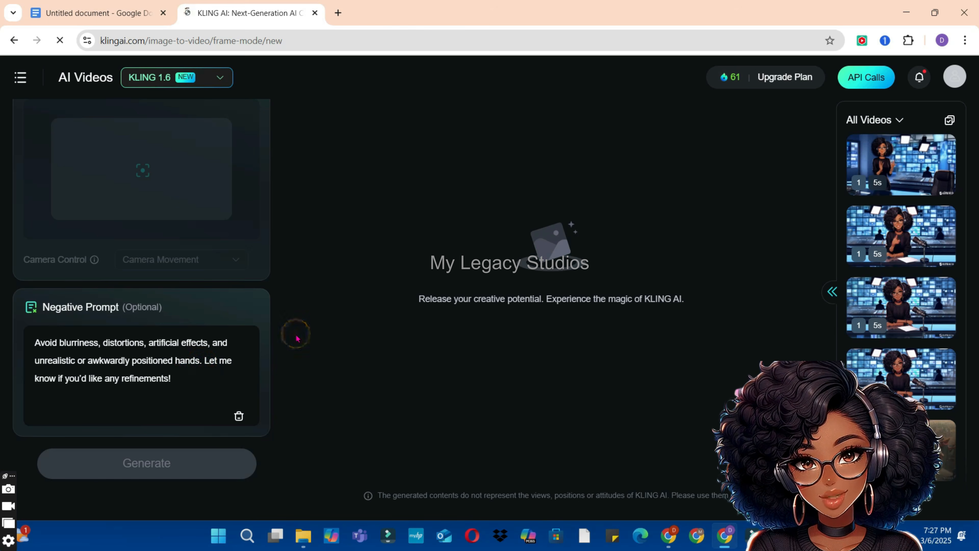
Step: Upload the avatar image of the woman at the news studio desk as the start frame and generate the video
scroll(266, 317, up, 15)
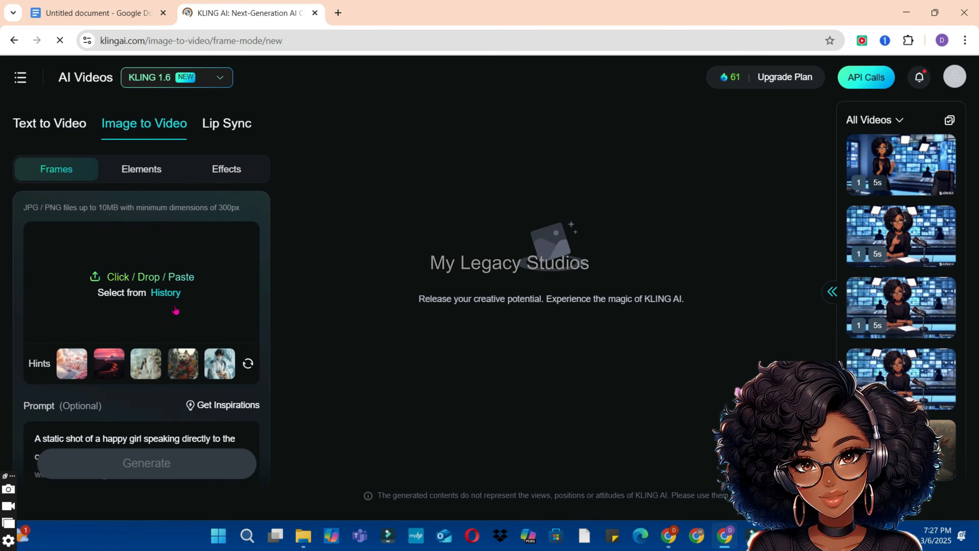
click(118, 277)
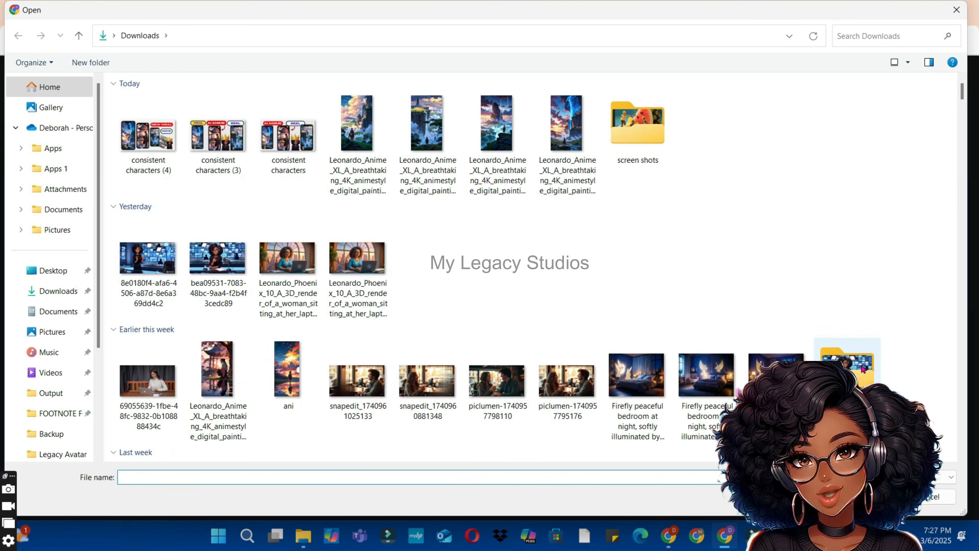
double_click(860, 376)
double_click(175, 118)
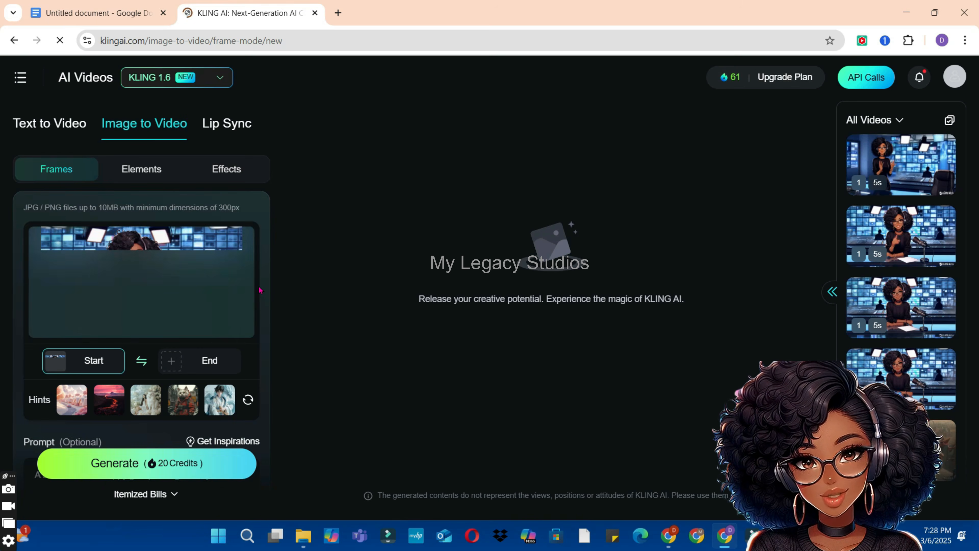
click(149, 464)
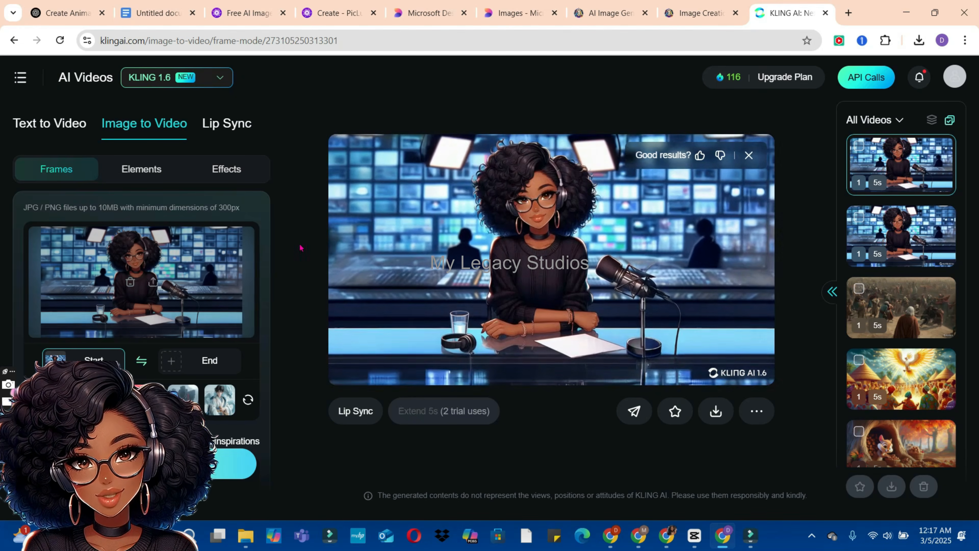
Step: Download the generated Kling video of the woman at the studio desk with watermark
mouse_move(712, 411)
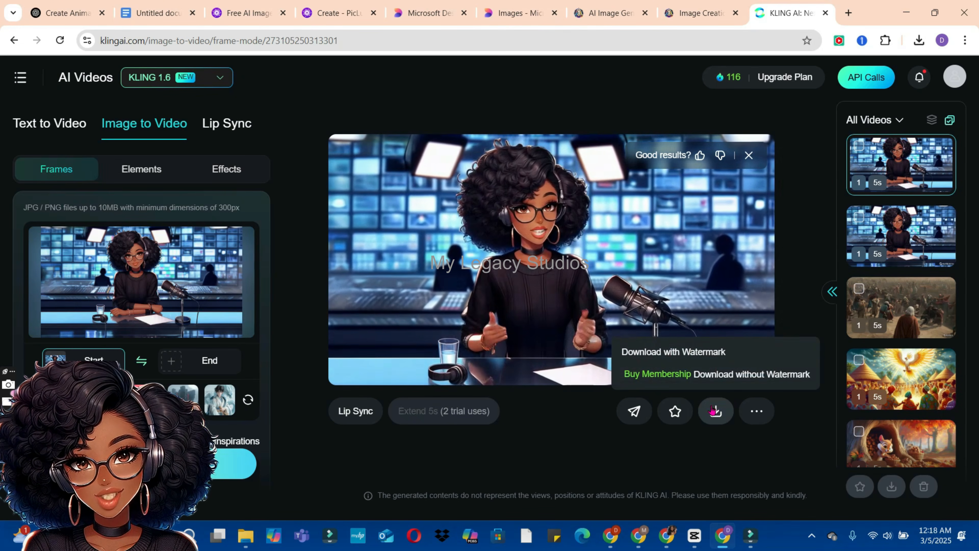
click(712, 410)
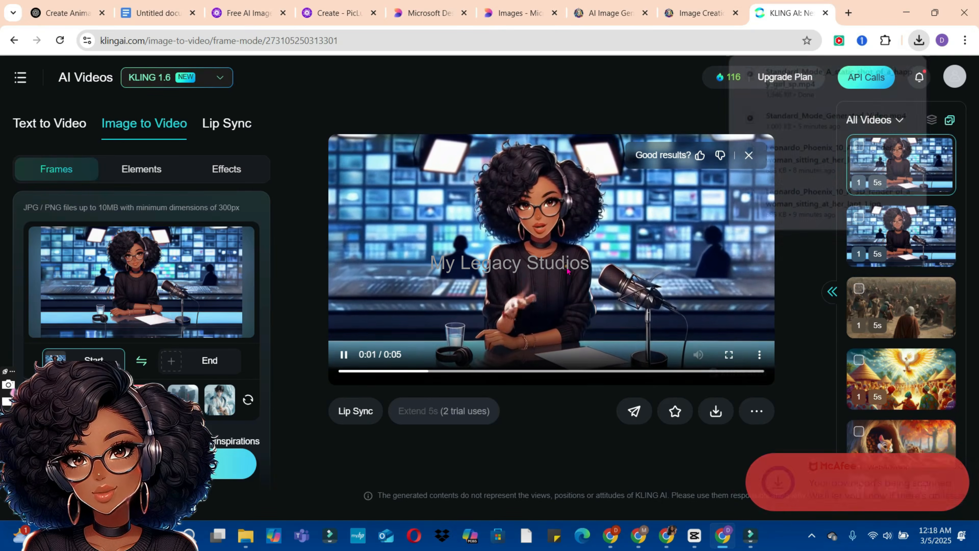
click(567, 270)
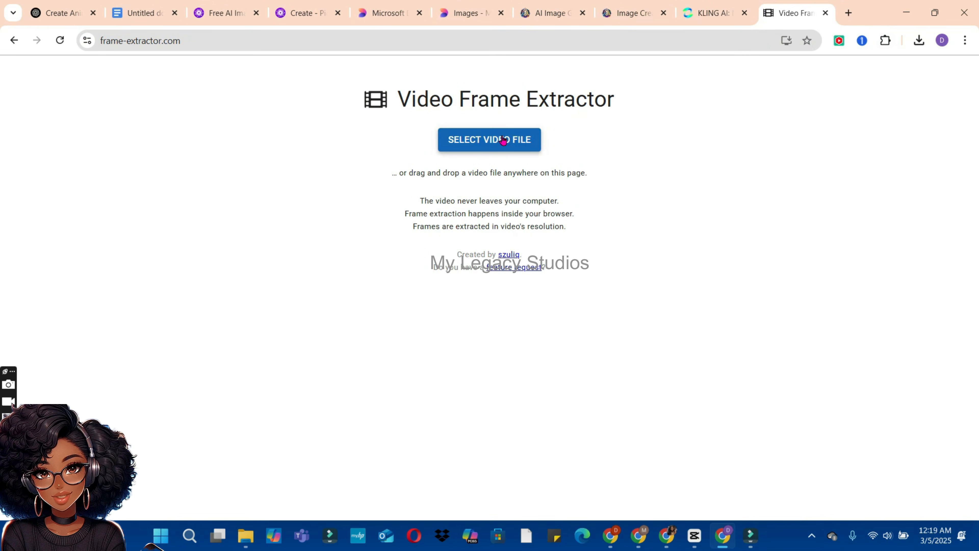
Step: Load the downloaded Standard_Mode_A_static_shot_of_a_happy_girl_sp video into Video Frame Extractor and extract 10 frames spaced 100 ms apart
click(503, 140)
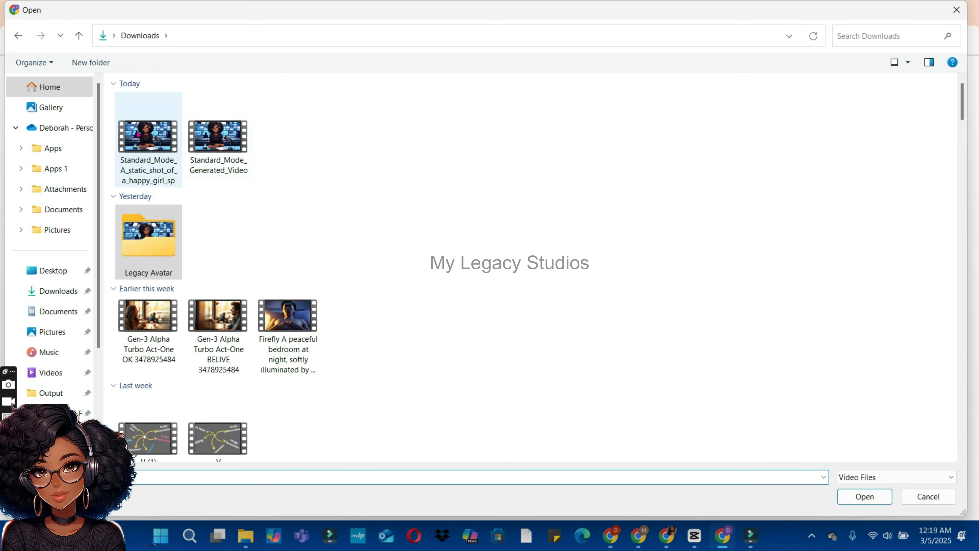
double_click(143, 135)
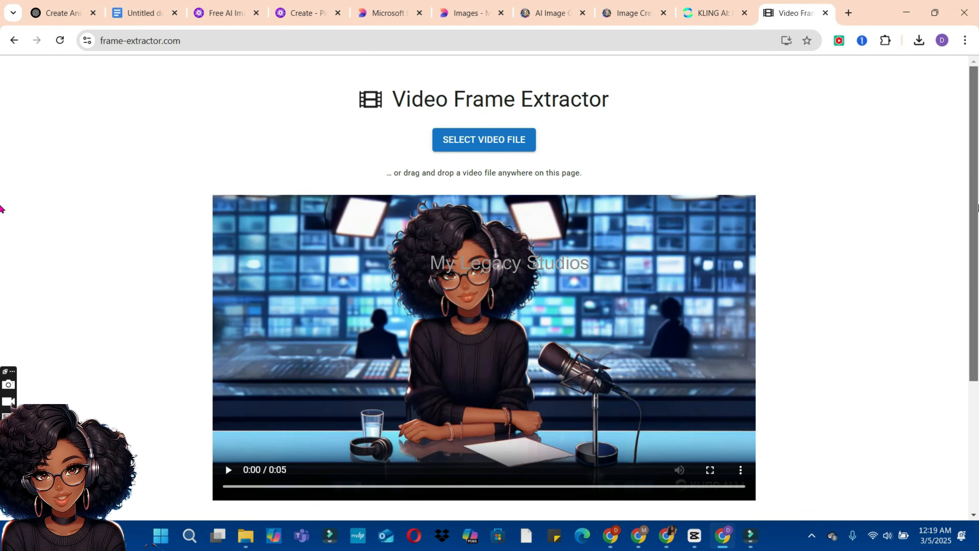
scroll(2, 231, down, 5)
click(628, 400)
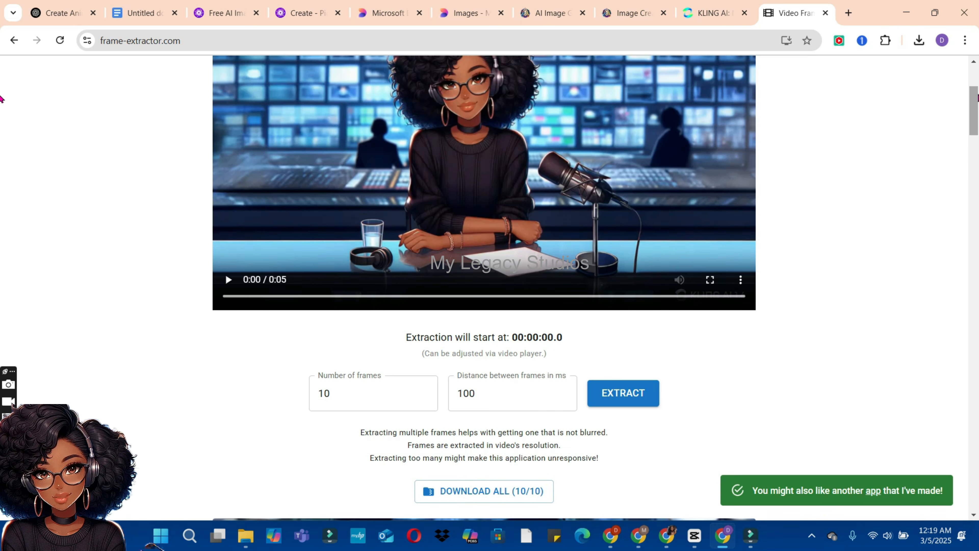
Step: Download the last extracted frame, #10, from Video Frame Extractor
drag(977, 95, 977, 479)
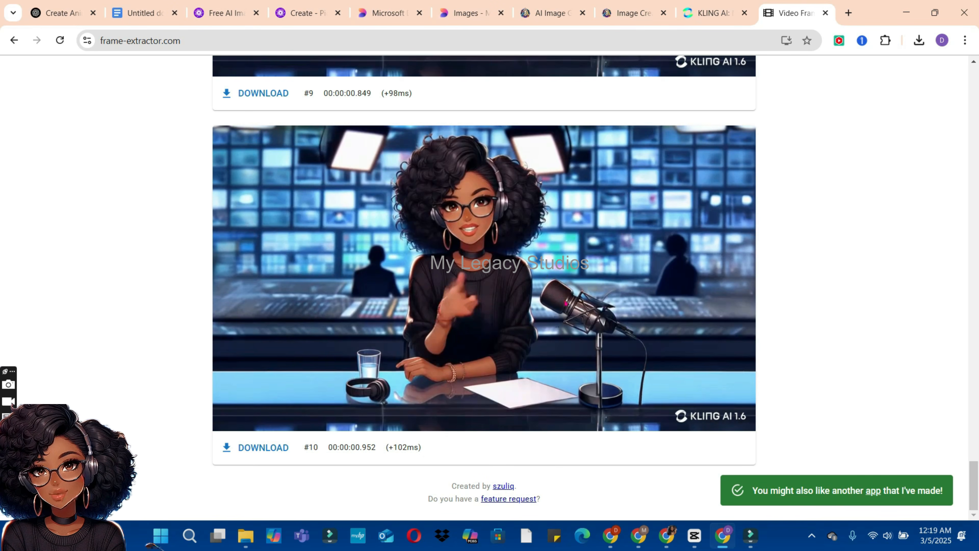
click(239, 449)
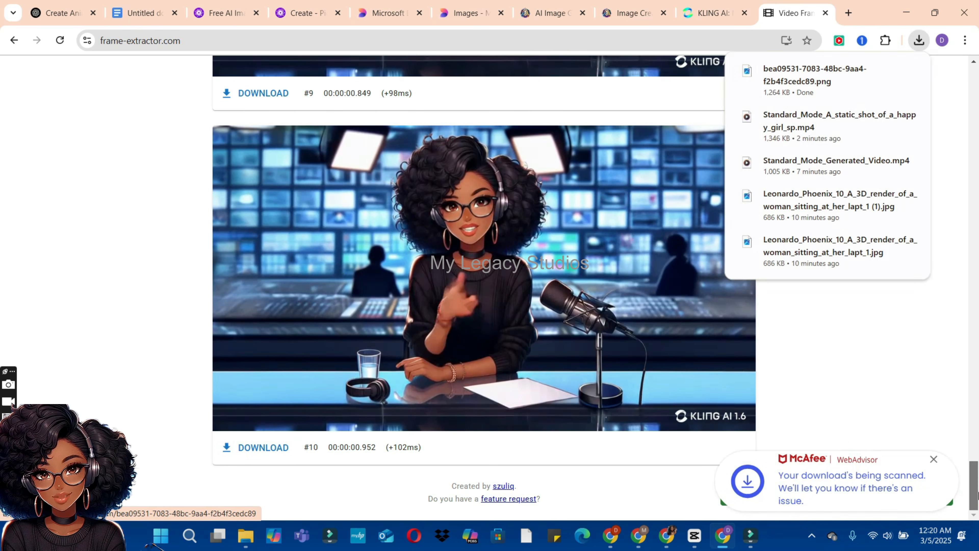
click(972, 458)
drag(972, 447, 707, 12)
Step: Switch back to Kling AI and remove the current start frame image
click(710, 13)
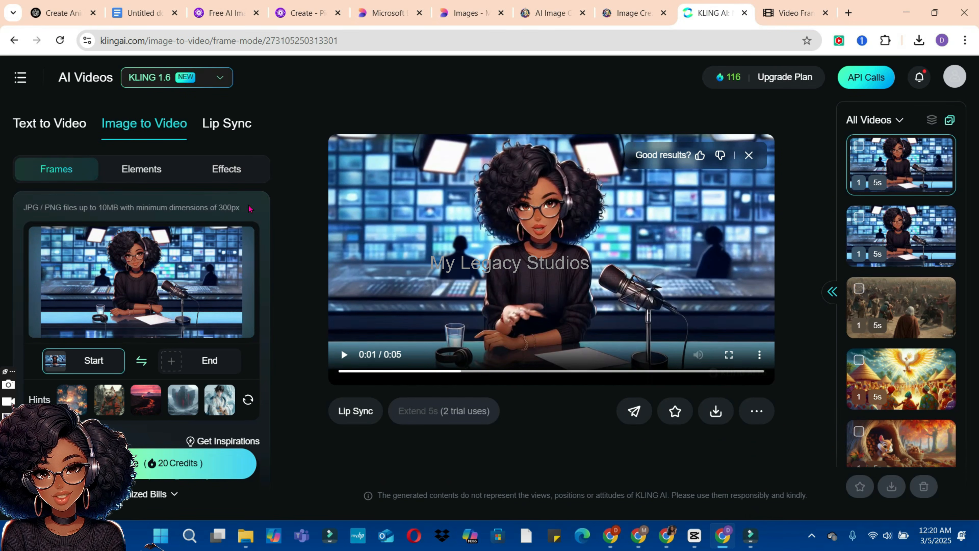
mouse_move(125, 286)
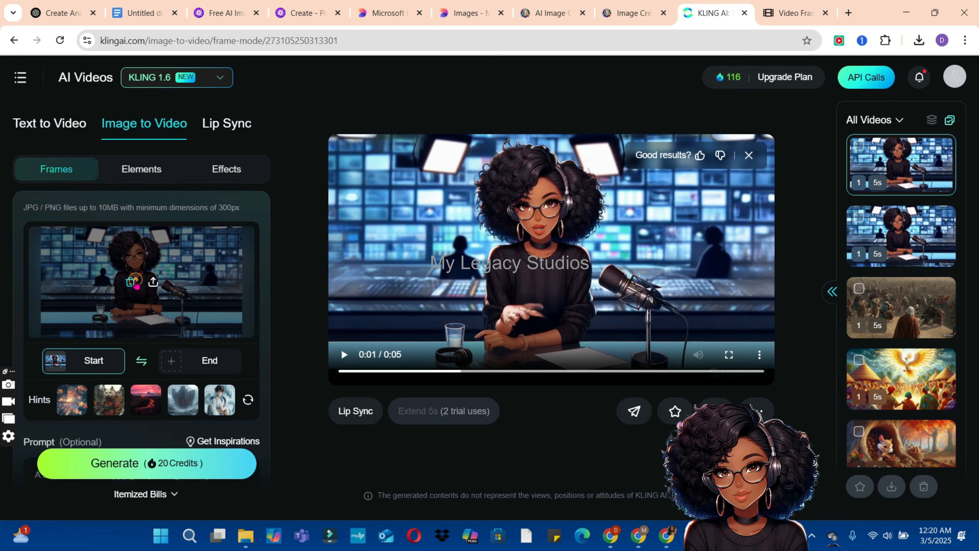
click(134, 283)
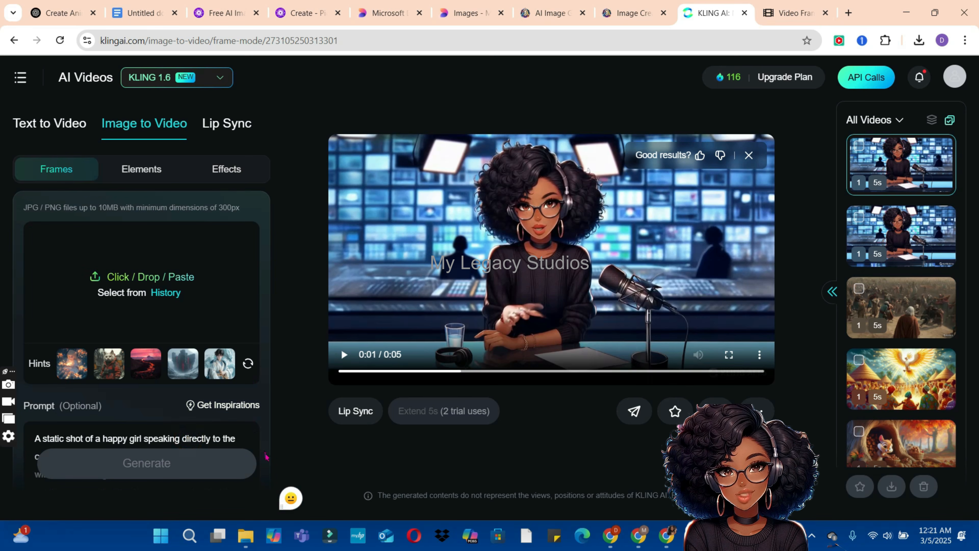
Step: Replace Kling's static-shot prompt with the second prompt from the Google Docs document, the tracking shot of the woman standing up and walking
scroll(266, 456, down, 8)
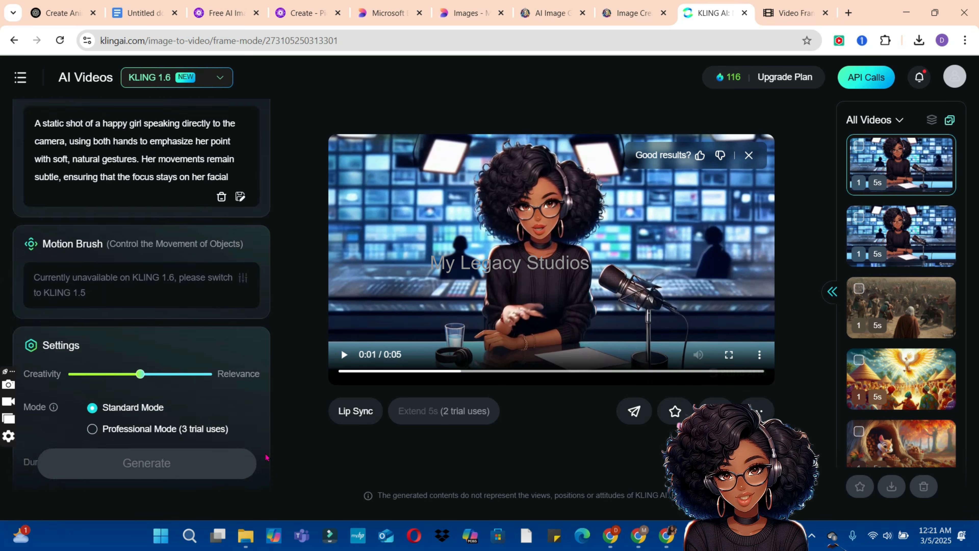
scroll(266, 456, down, 3)
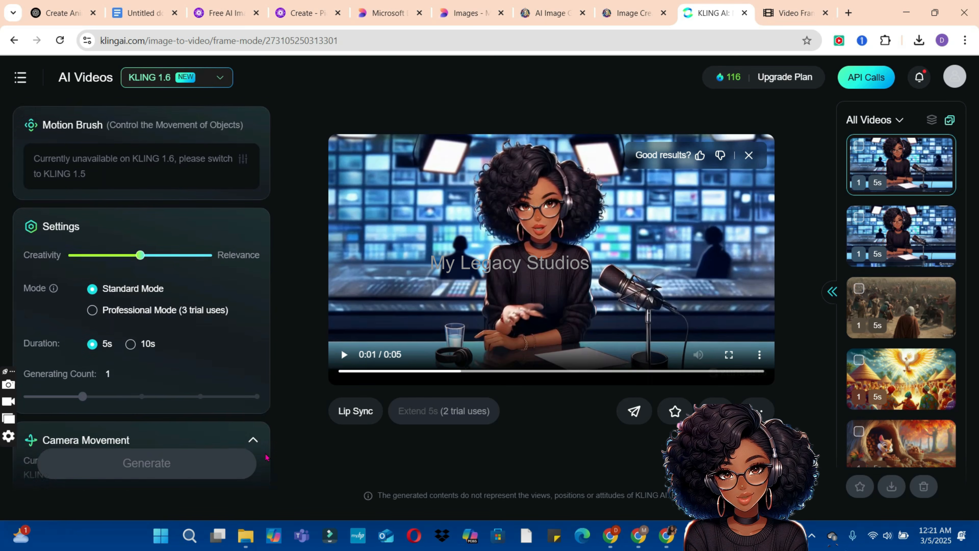
scroll(266, 456, up, 7)
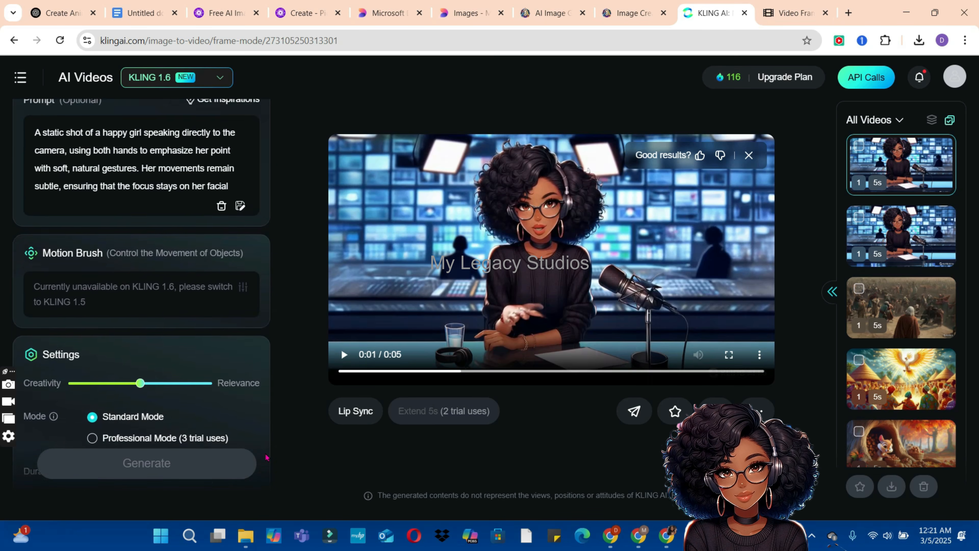
scroll(266, 456, up, 2)
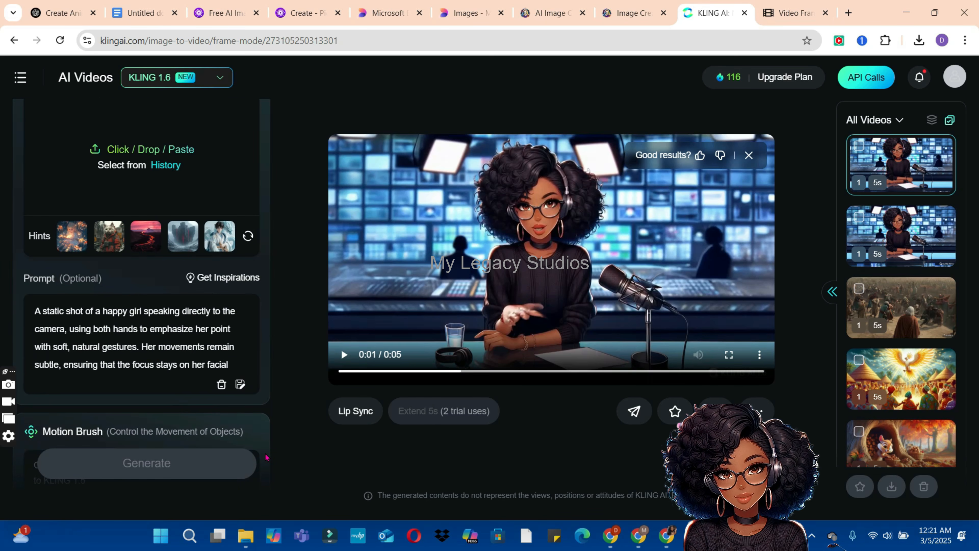
scroll(266, 457, down, 2)
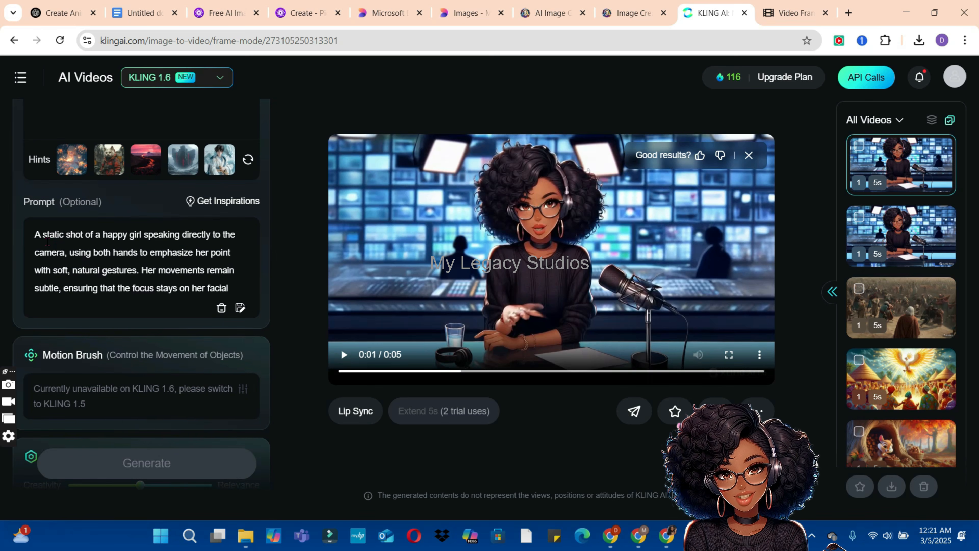
drag(35, 234, 265, 296)
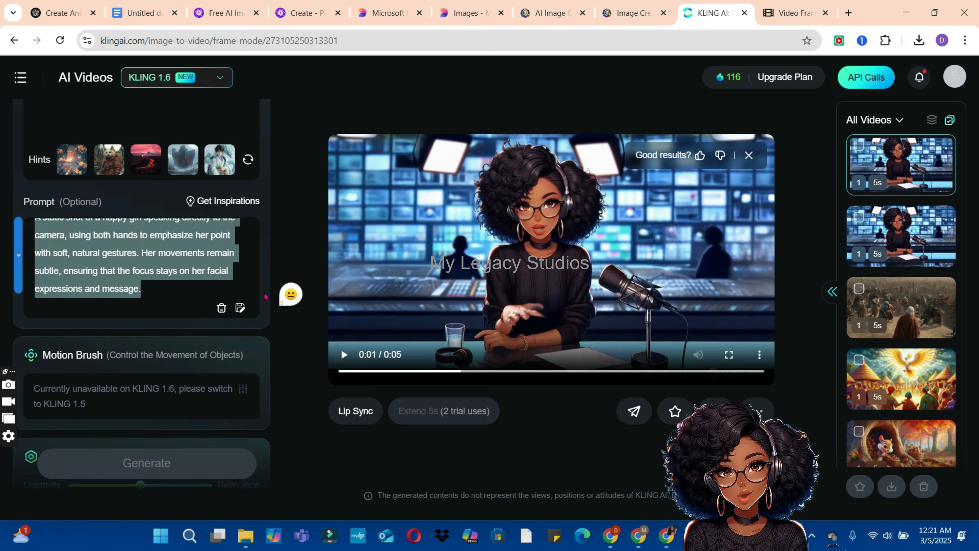
key(ctrl+x)
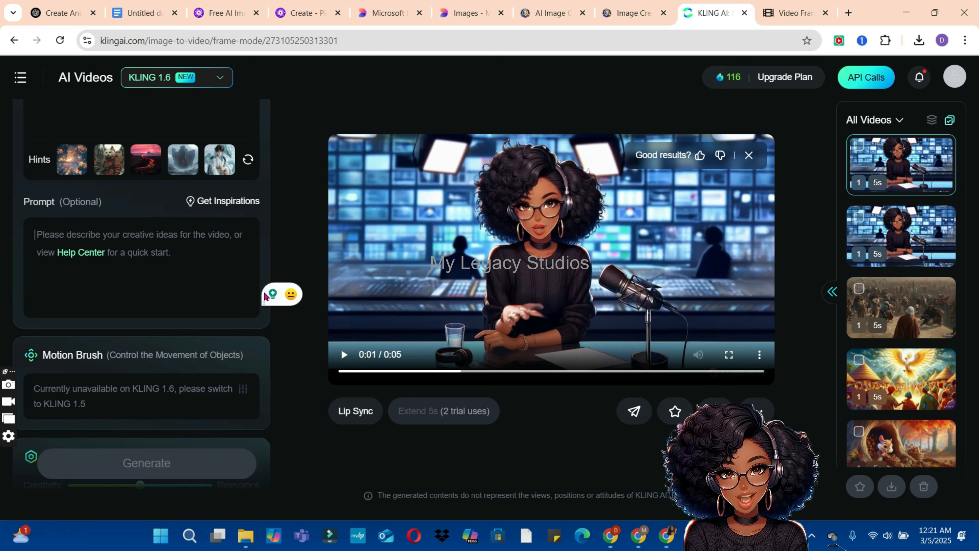
click(142, 13)
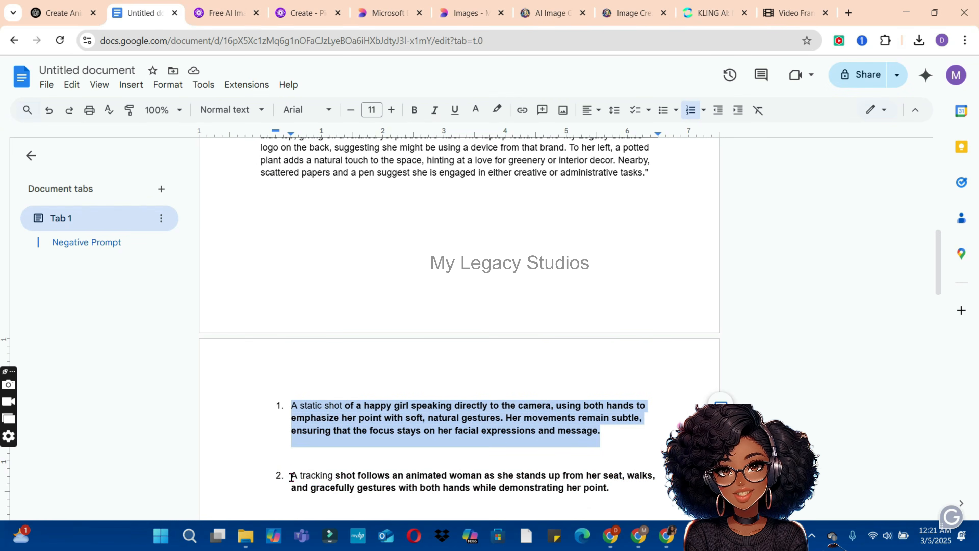
drag(292, 476, 621, 333)
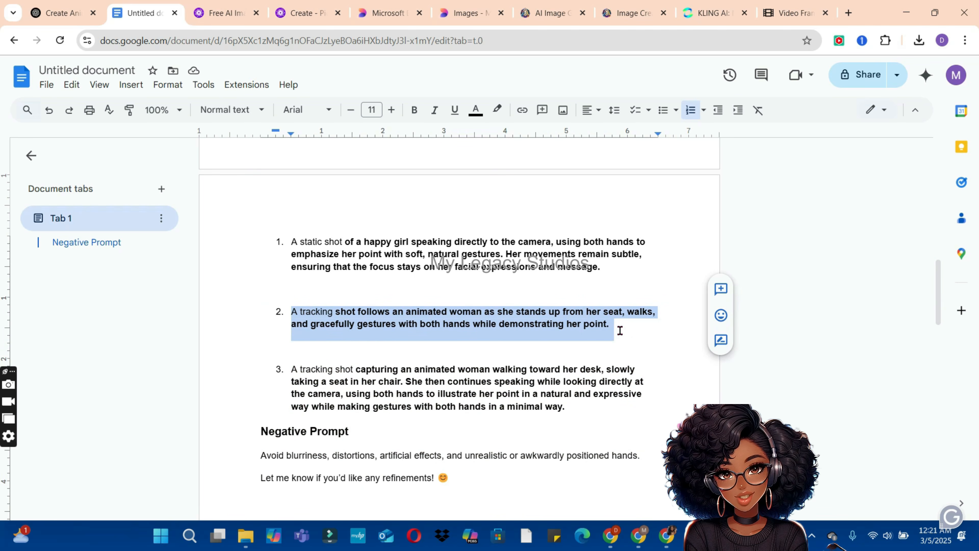
click(713, 13)
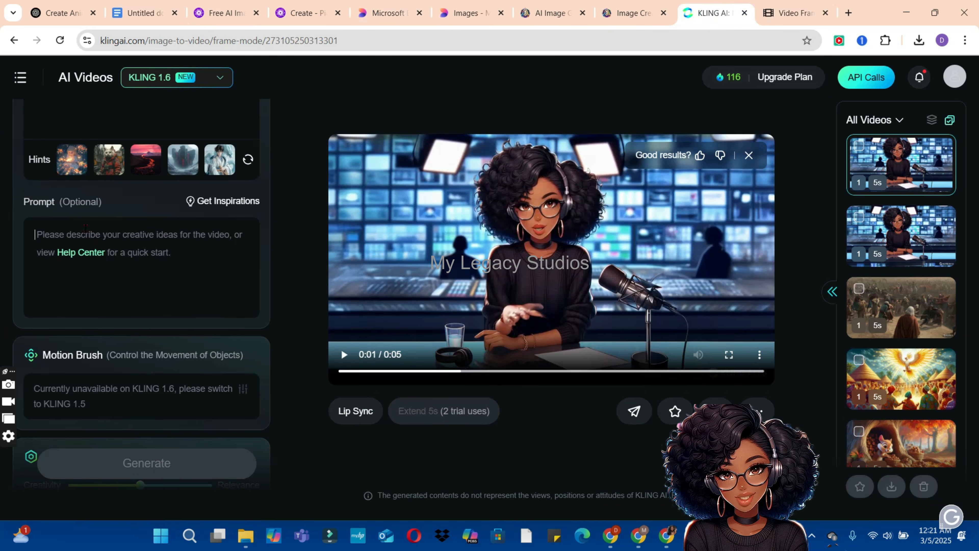
click(39, 247)
key(ctrl+v)
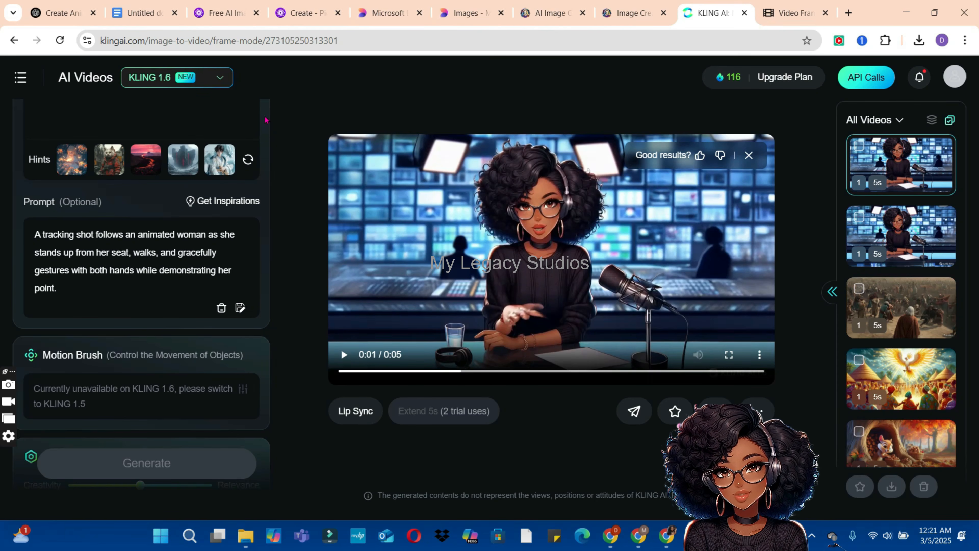
scroll(266, 120, up, 3)
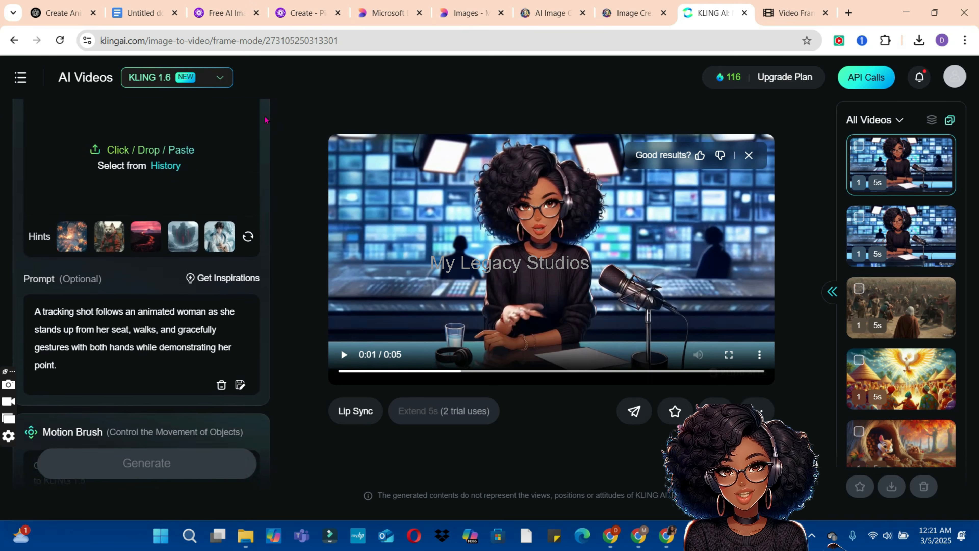
scroll(266, 120, down, 8)
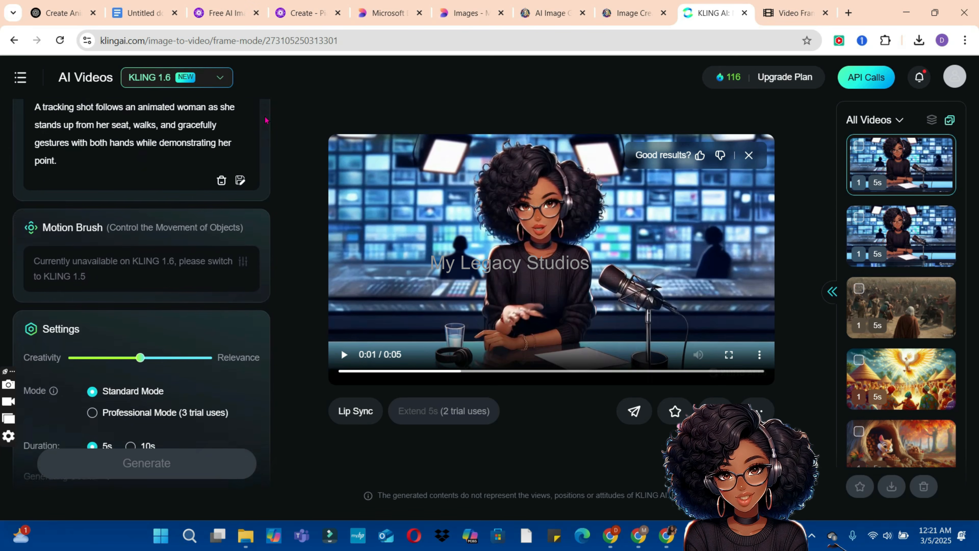
scroll(265, 120, down, 2)
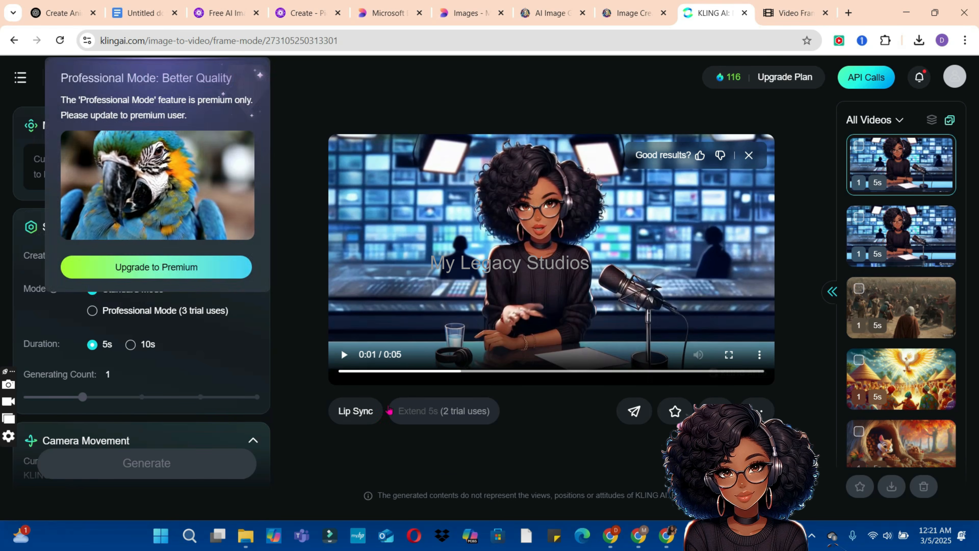
scroll(125, 219, up, 9)
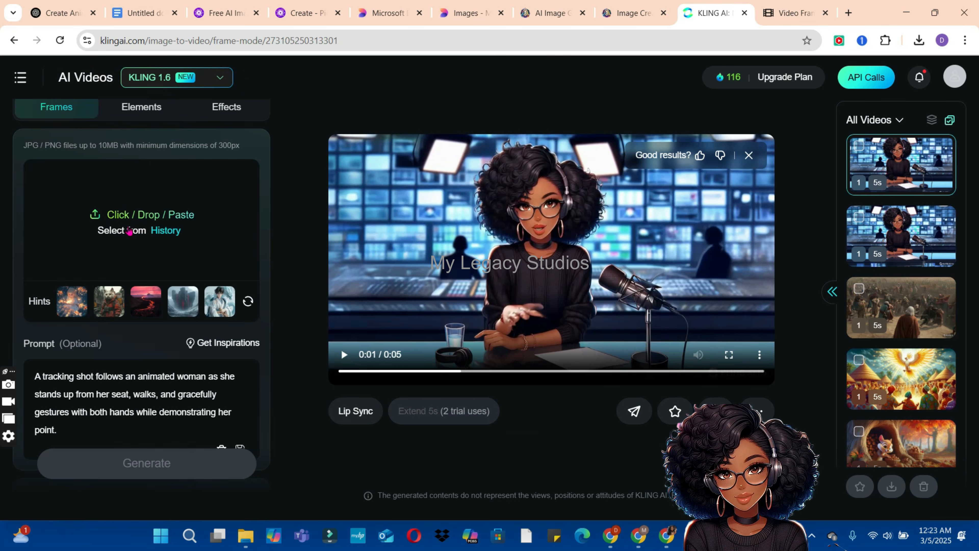
click(120, 215)
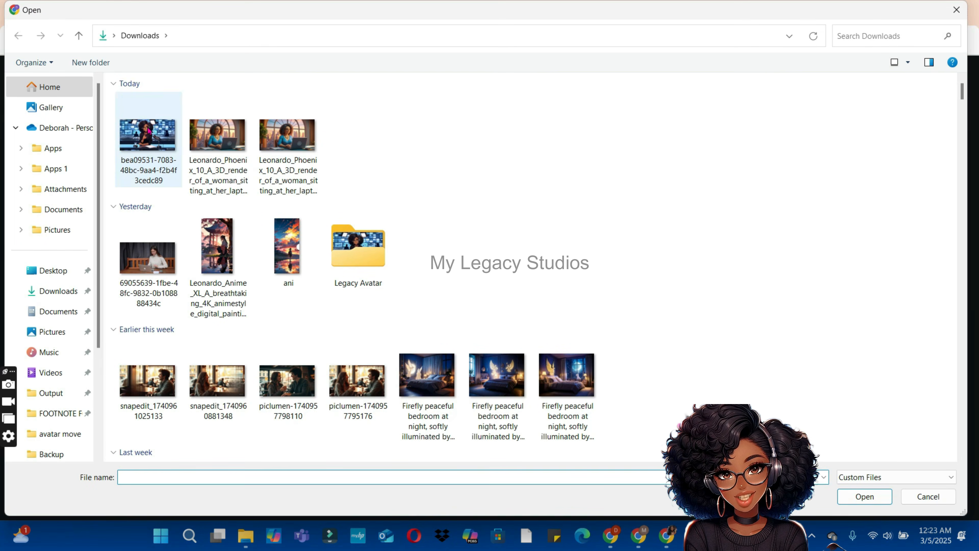
click(147, 129)
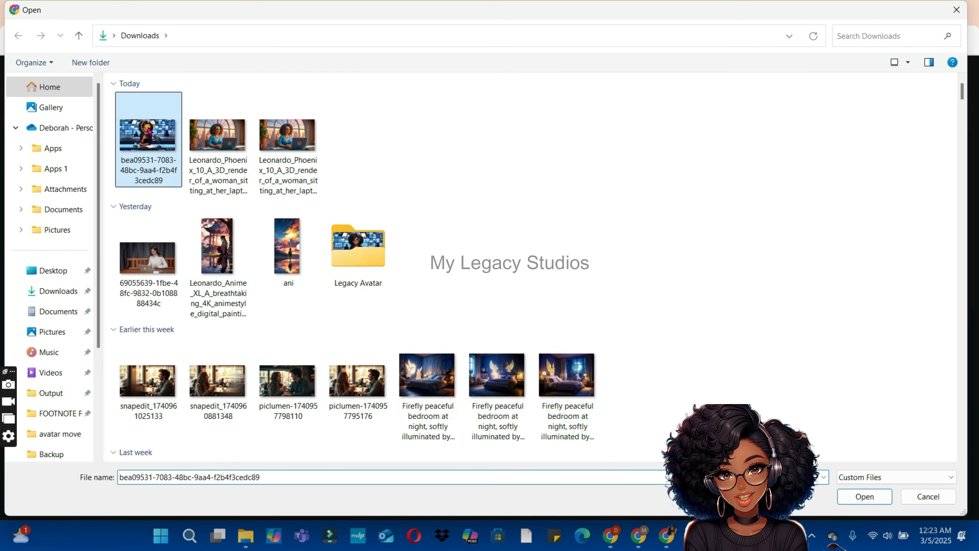
double_click(150, 131)
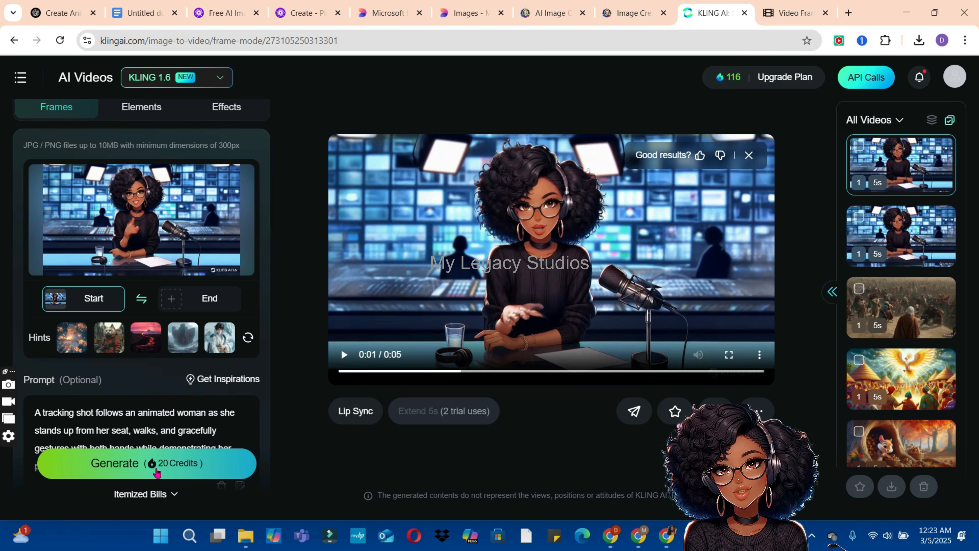
click(172, 467)
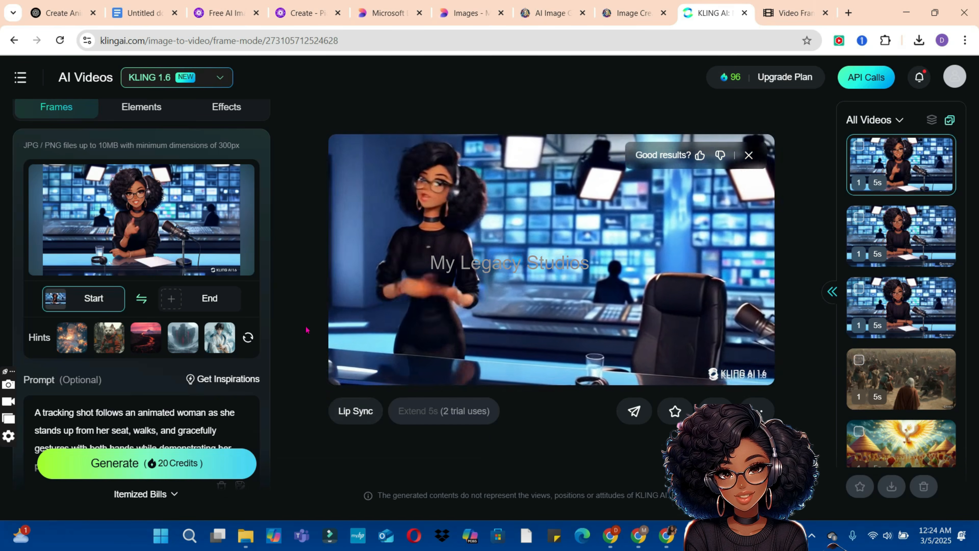
Step: Download the generated tracking-shot video and extract 10 frames from it in Video Frame Extractor, starting at 00:00:04.866
click(716, 412)
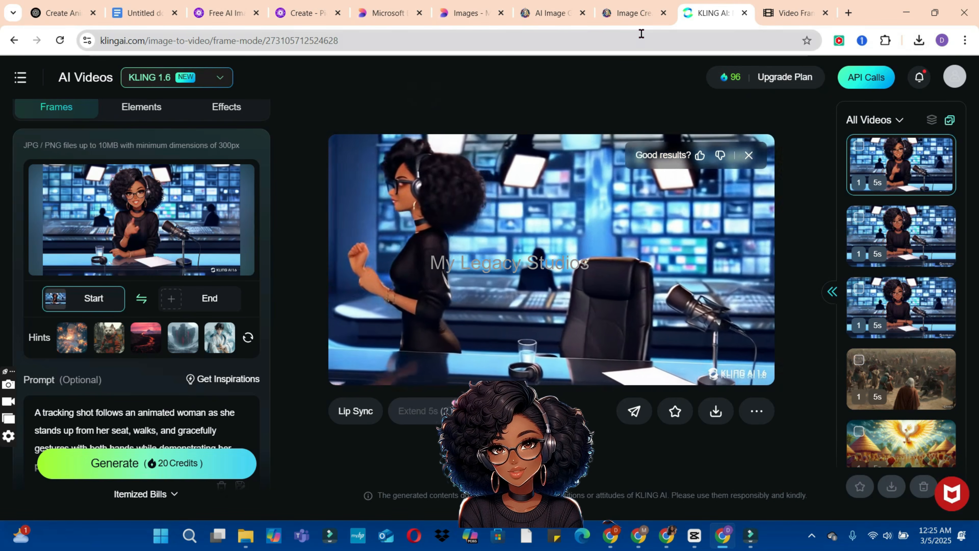
click(769, 17)
click(500, 149)
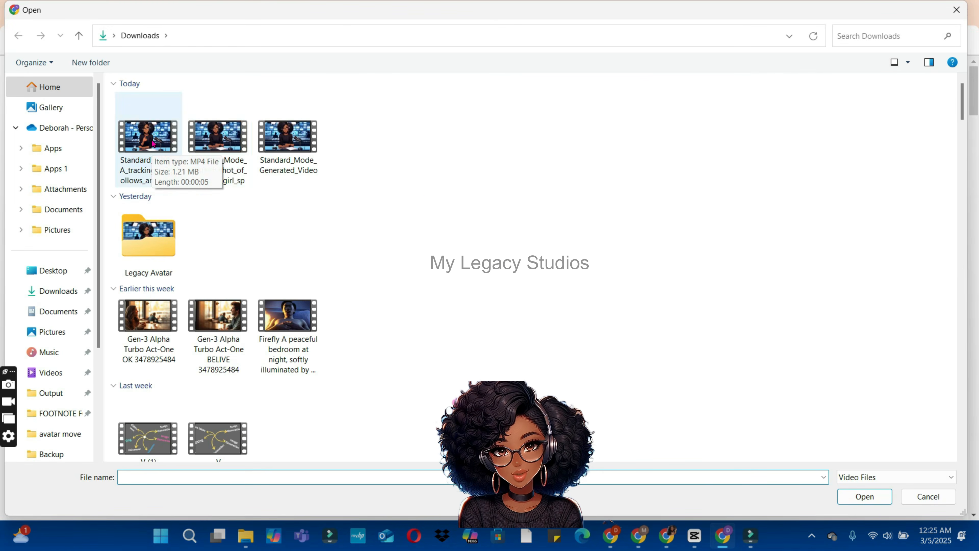
double_click(143, 138)
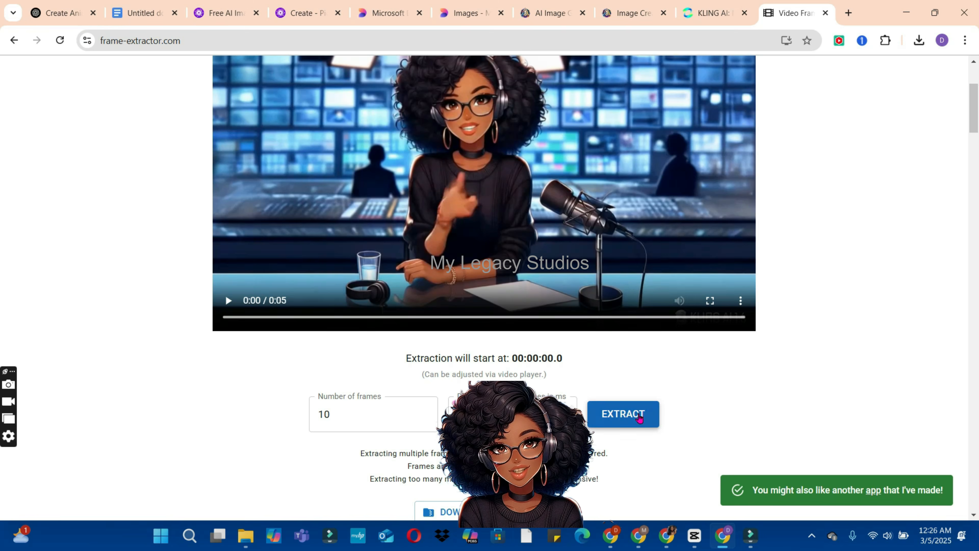
click(639, 414)
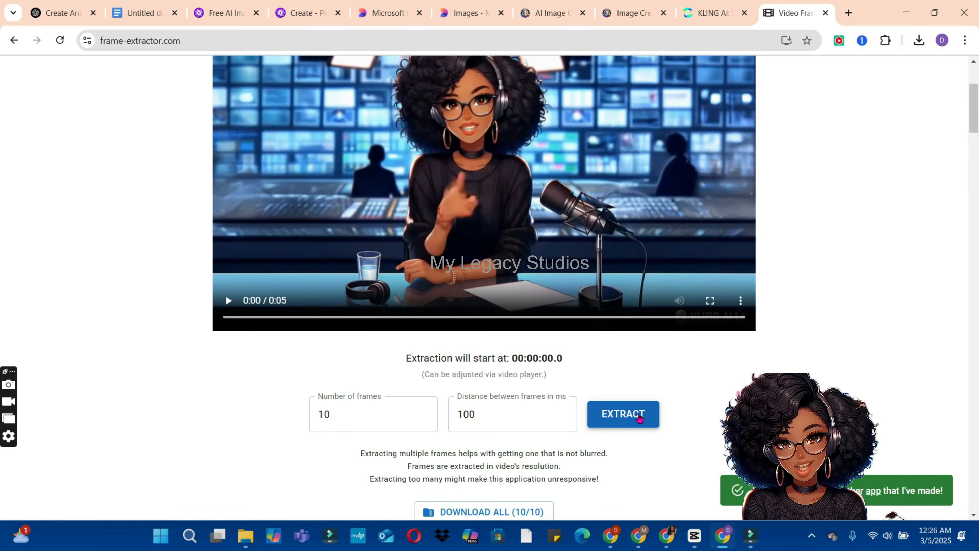
click(639, 417)
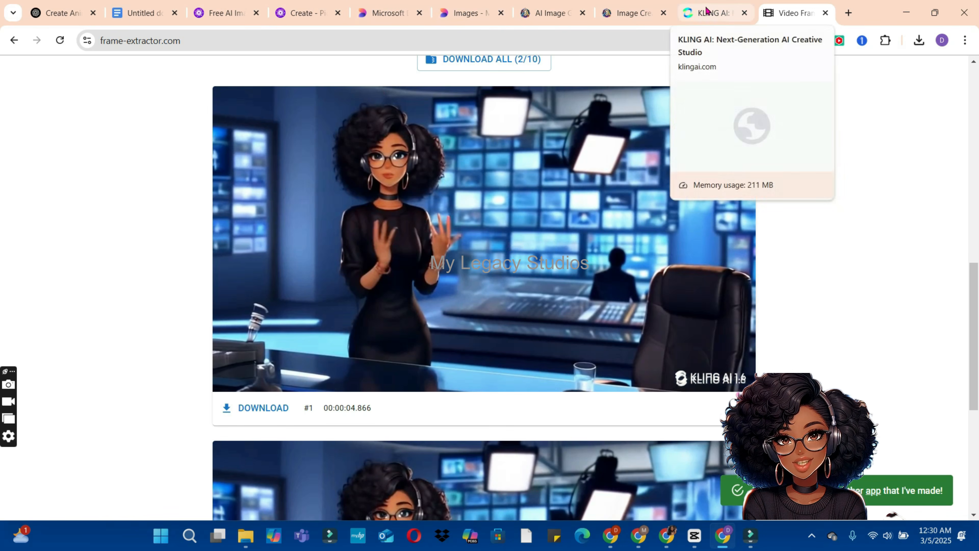
Step: Remove Kling's start frame and replace the prompt with the third Google Docs prompt, the tracking shot of walking over and sitting down
click(711, 14)
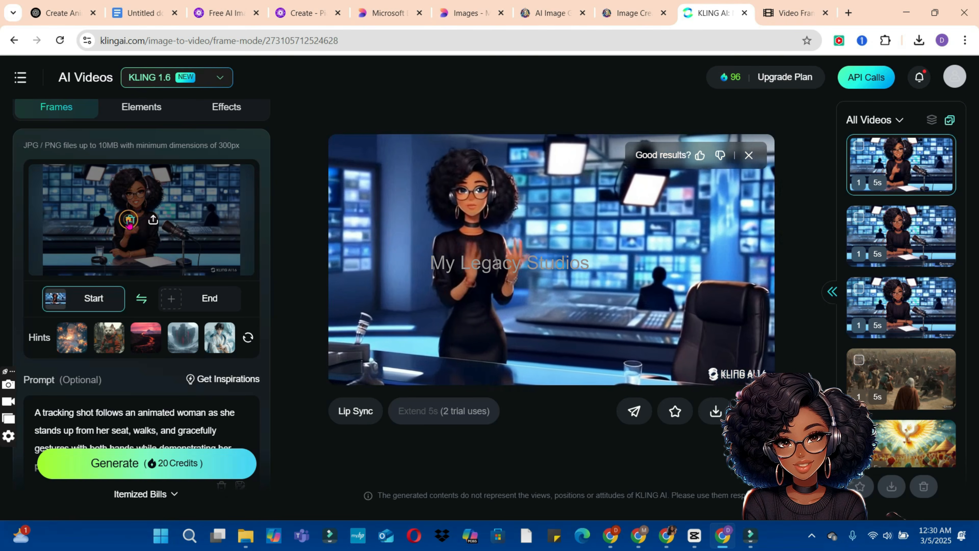
click(129, 222)
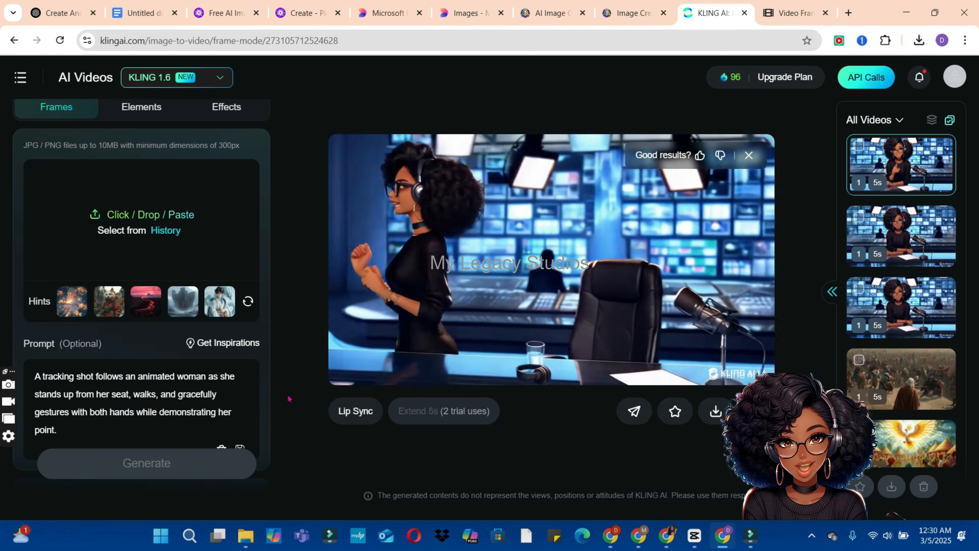
triple_click(186, 386)
click(145, 9)
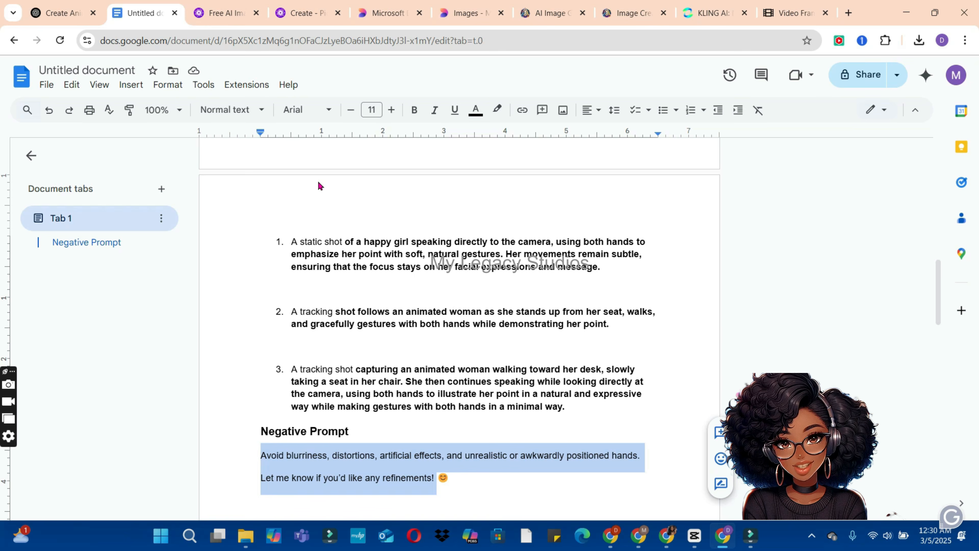
triple_click(476, 396)
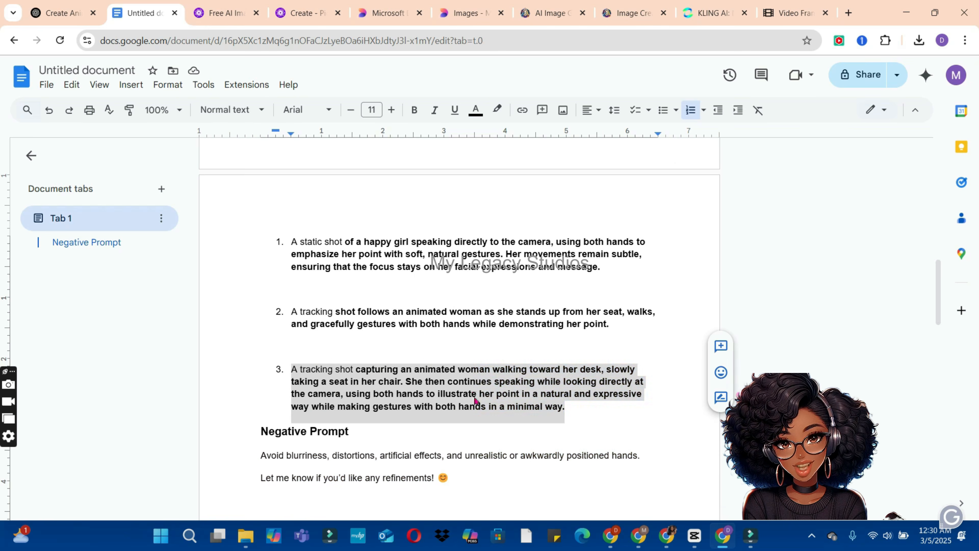
right_click(476, 396)
click(510, 188)
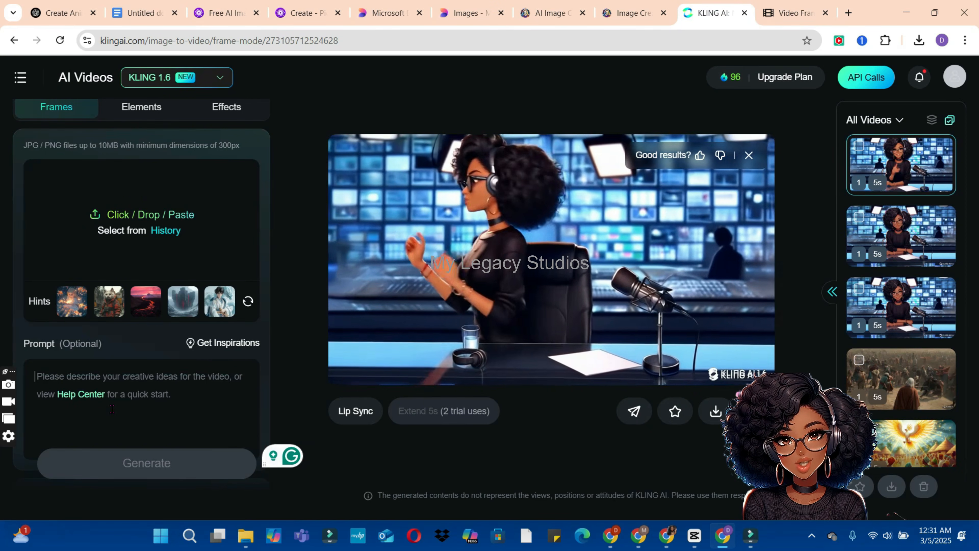
key(ctrl+v)
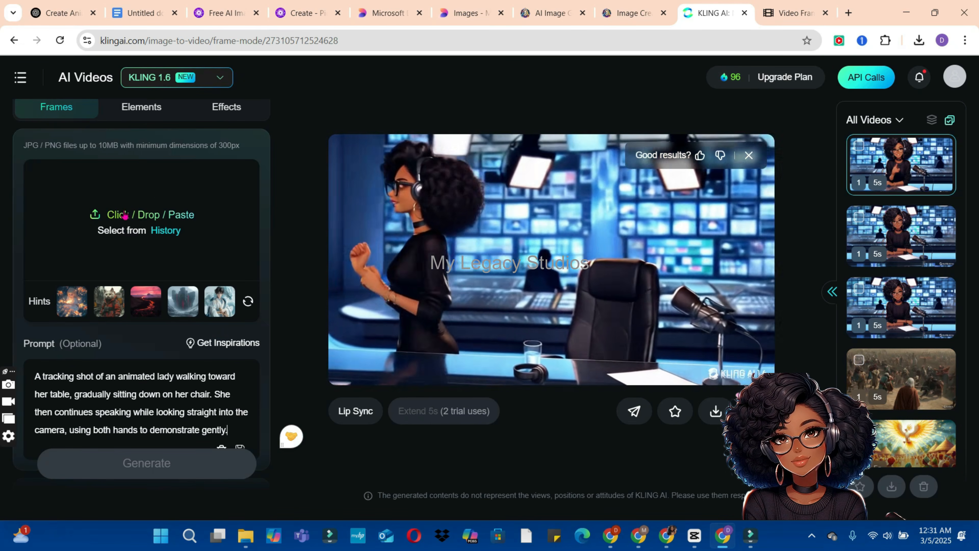
Step: Fetch frame 8e0180f4-afa6-4506-a87d-8e6a369dd4c2 from Video Frame Extractor and upload it from Downloads as Kling's start frame
click(115, 214)
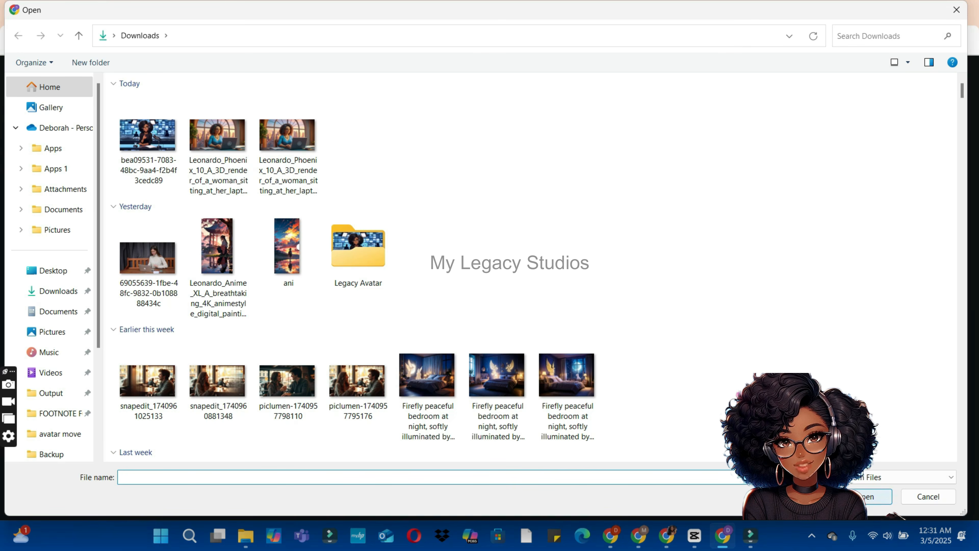
click(957, 11)
click(794, 7)
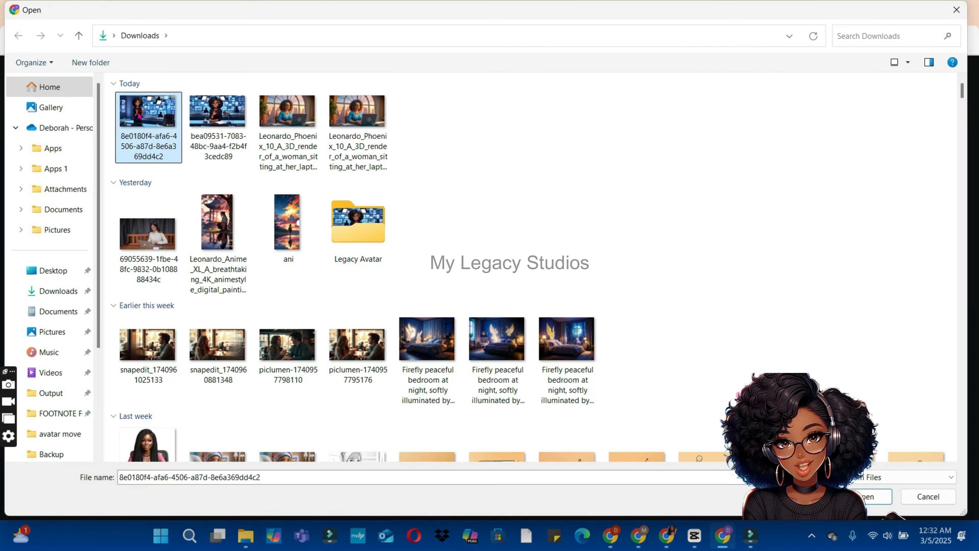
double_click(140, 115)
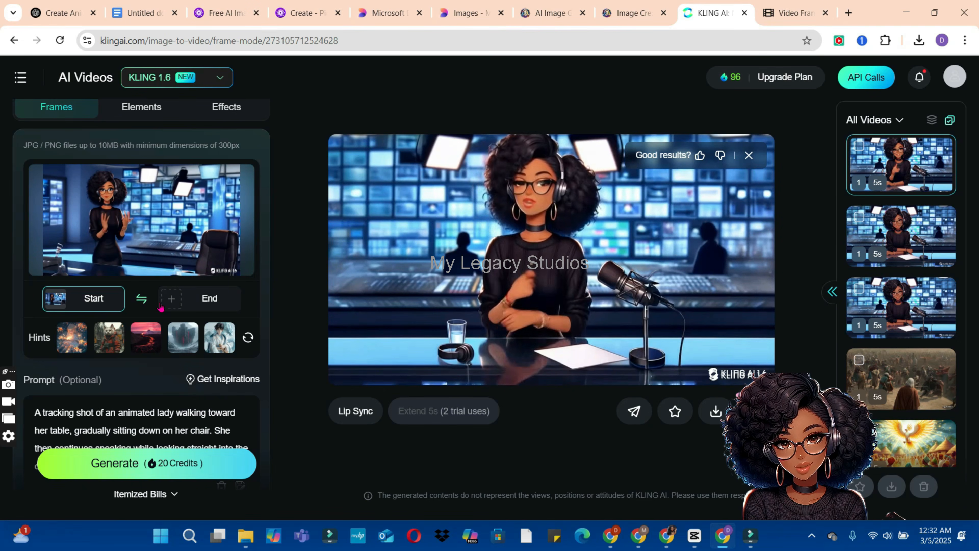
Step: Add the seated avatar image from the Legacy Avatar folder as the end frame and generate the video
click(206, 305)
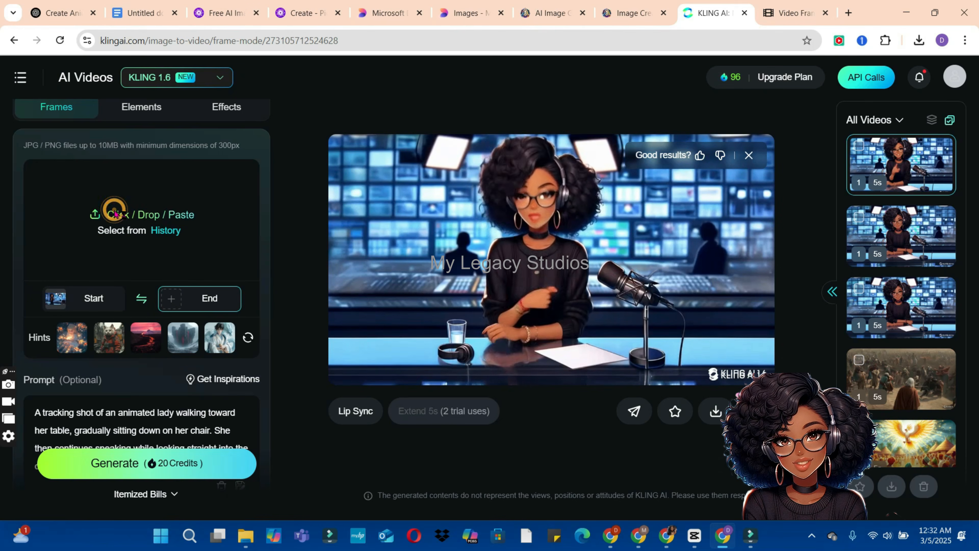
click(115, 213)
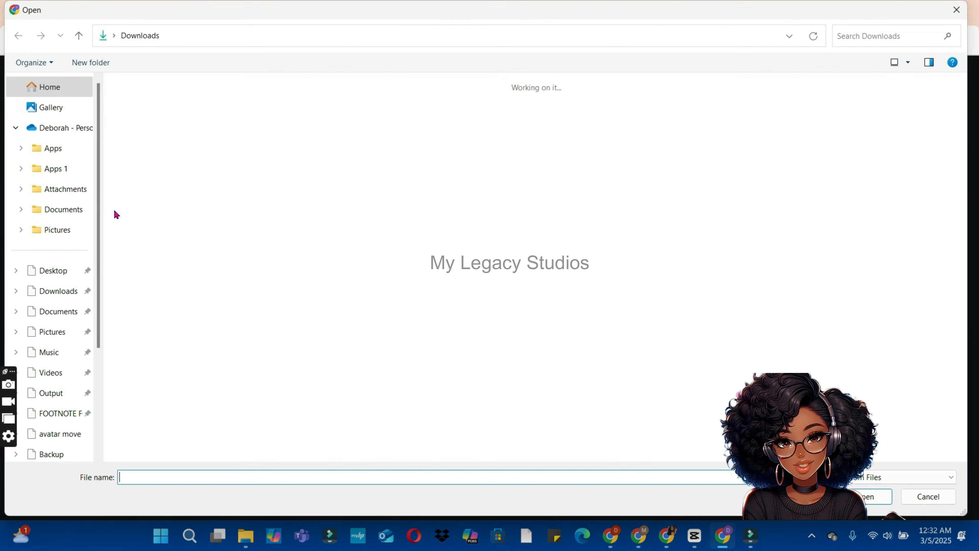
double_click(352, 258)
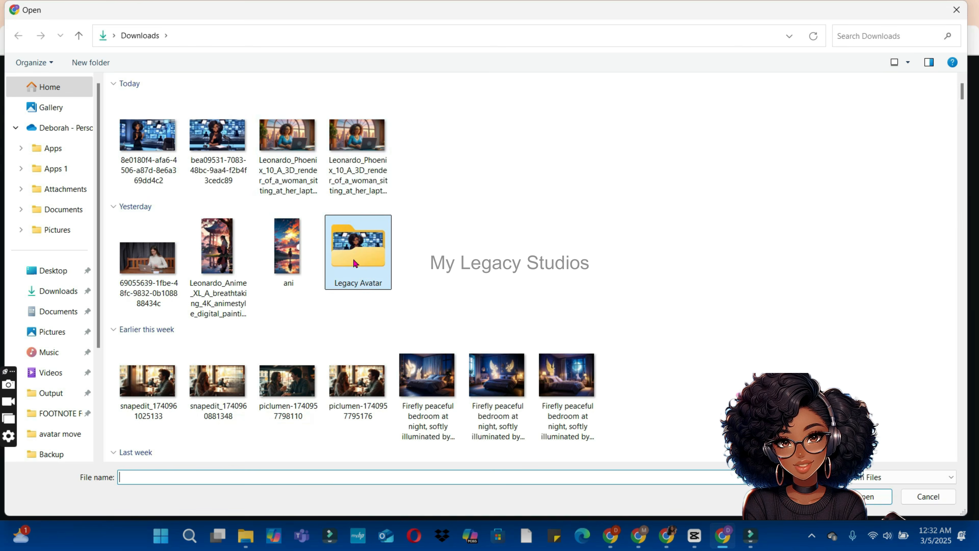
click(178, 120)
double_click(177, 121)
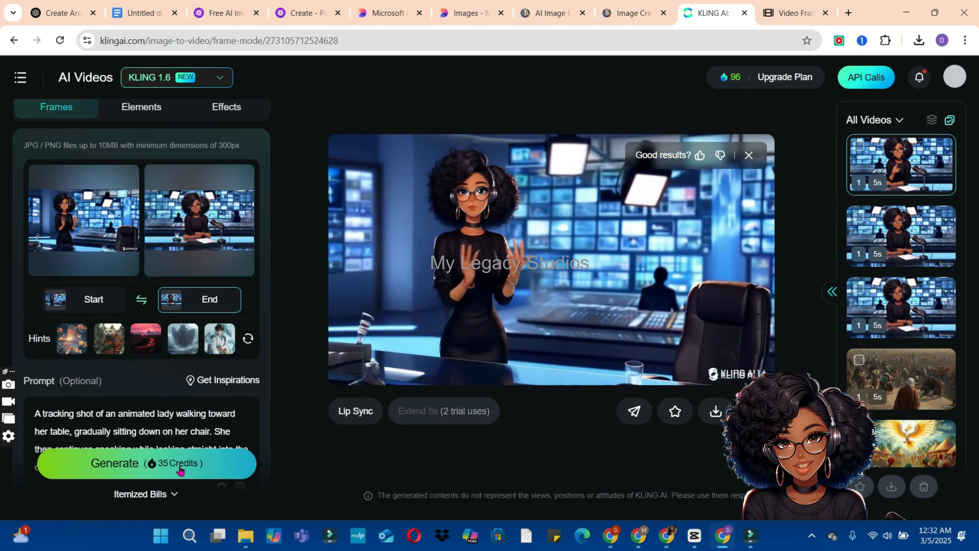
click(180, 468)
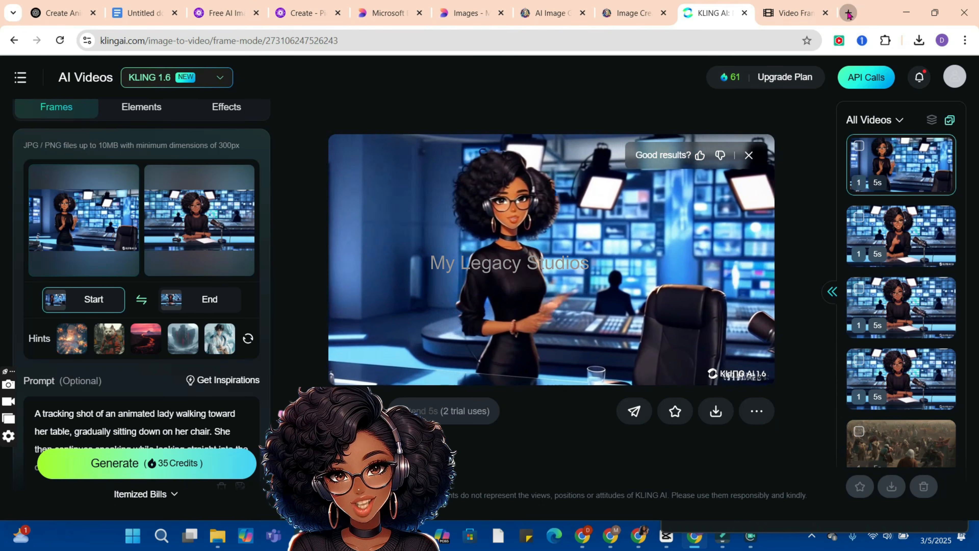
Step: Search Google for elevenlabs in a new browser tab and open the ElevenLabs Text to Speech page
click(848, 14)
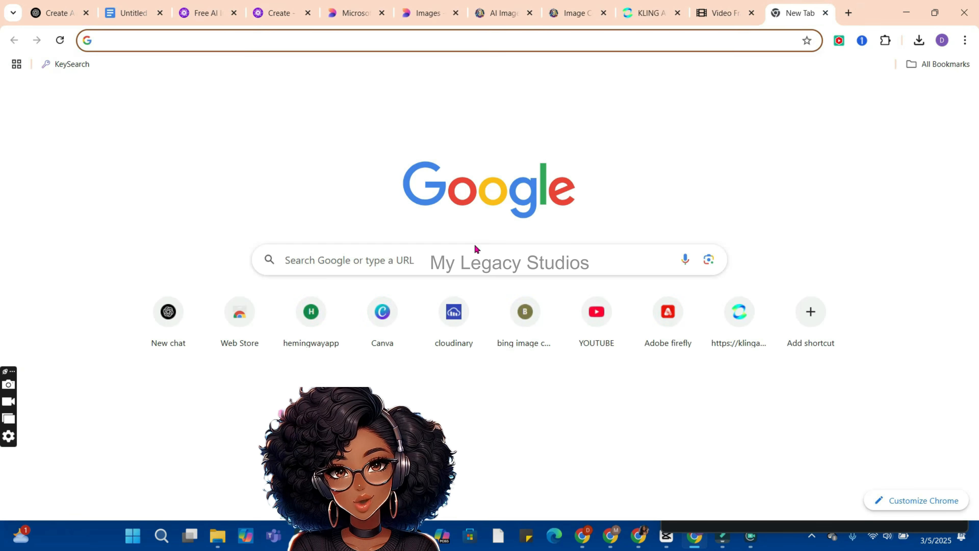
click(438, 261)
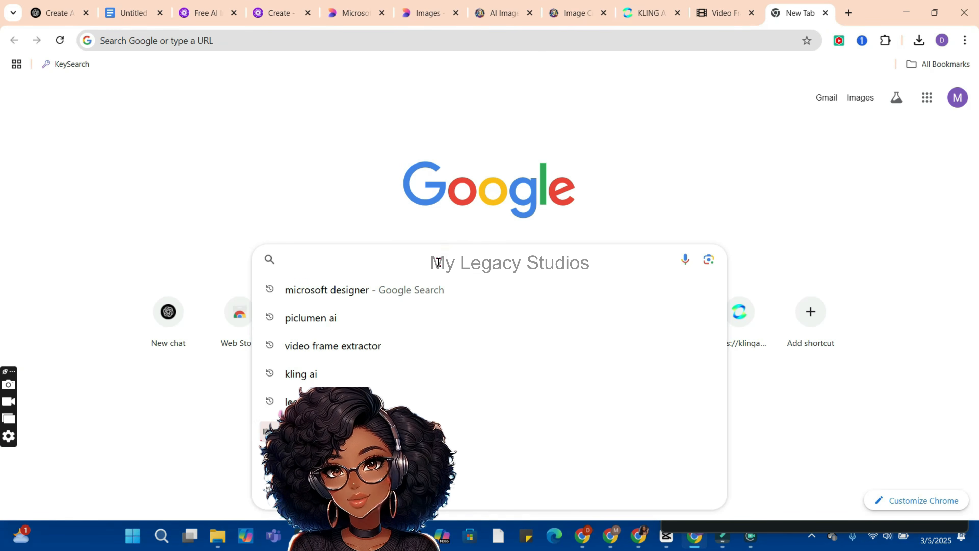
text(elevenlabs)
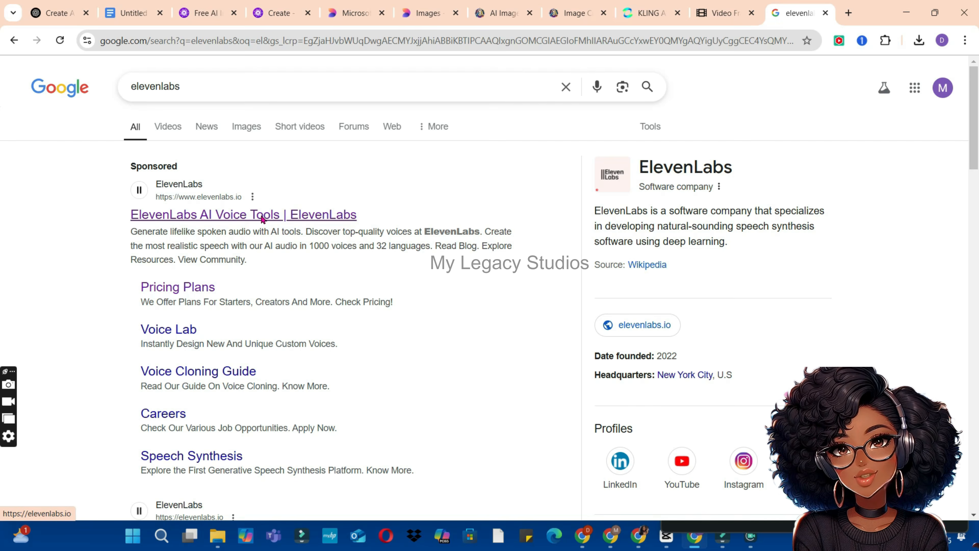
click(261, 218)
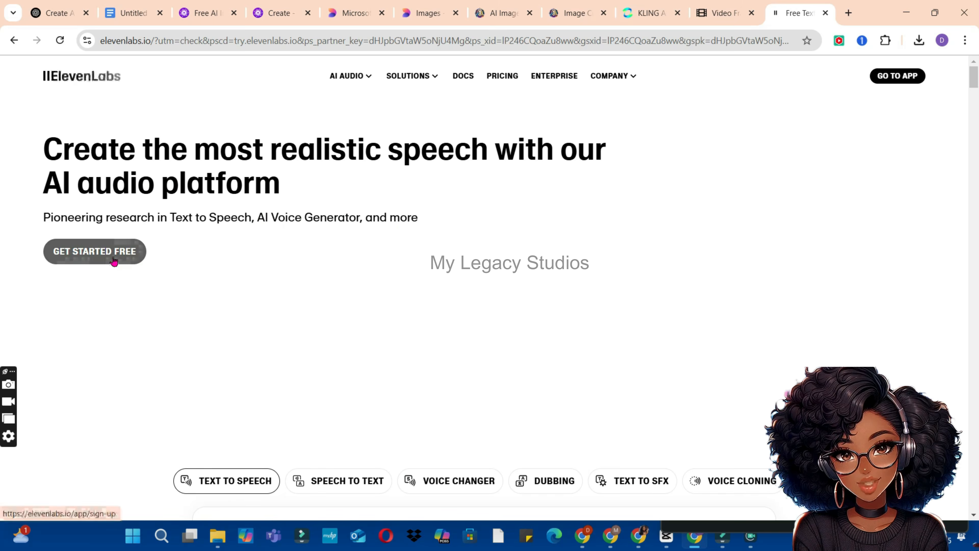
click(114, 257)
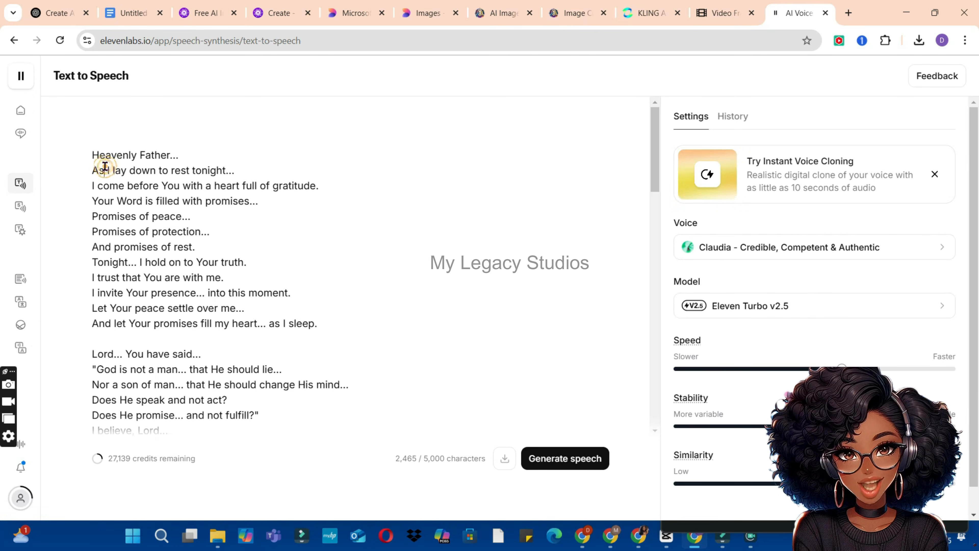
Step: Replace the Text to Speech script with ChatGPT's more engaging intro, from "Hey there! Ever wanted to create your own avatar" to "together!"
key(ctrl+a)
key(BackSpace)
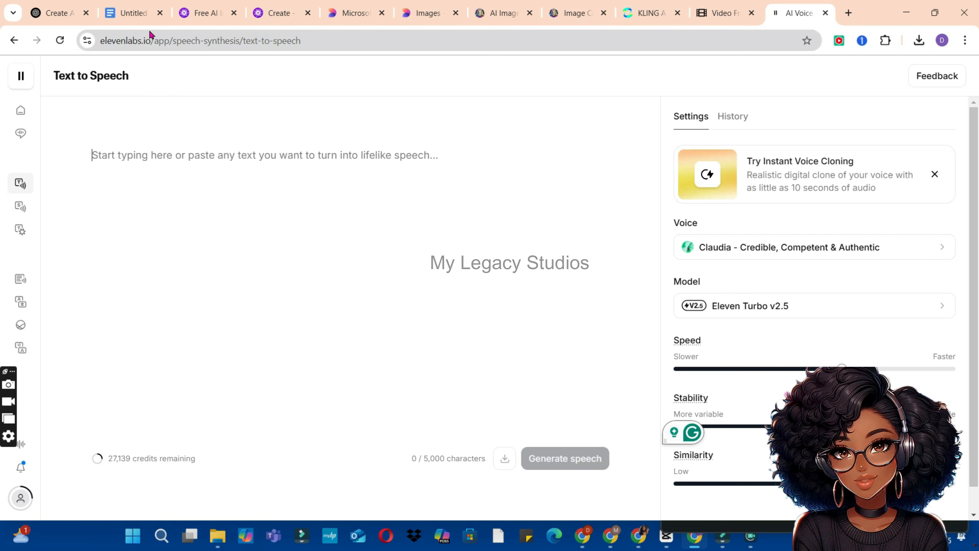
click(58, 13)
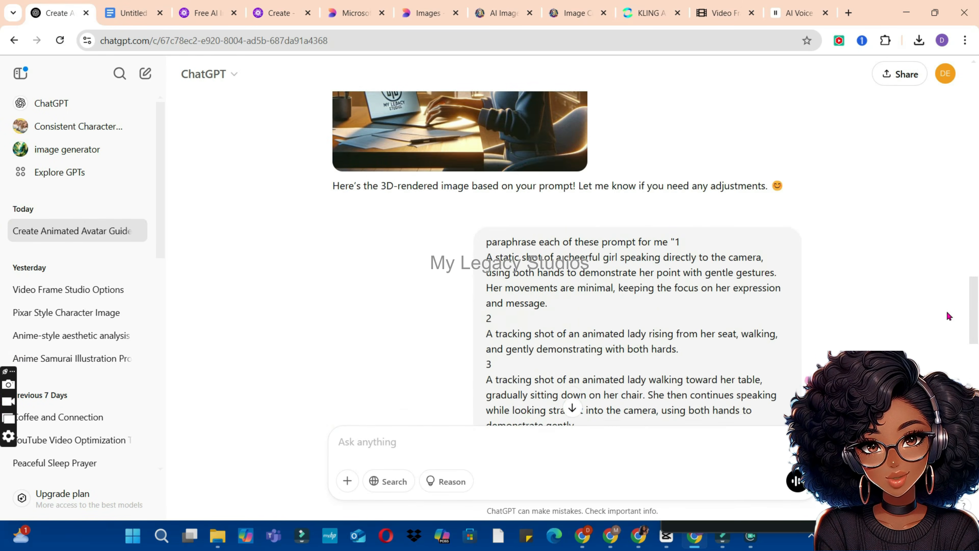
scroll(940, 232, up, 15)
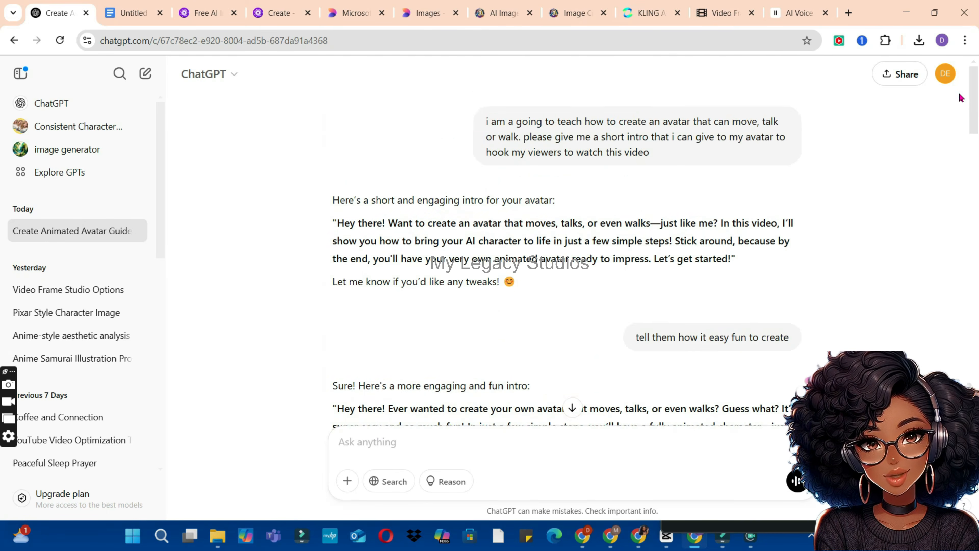
scroll(953, 144, down, 5)
drag(632, 223, 341, 184)
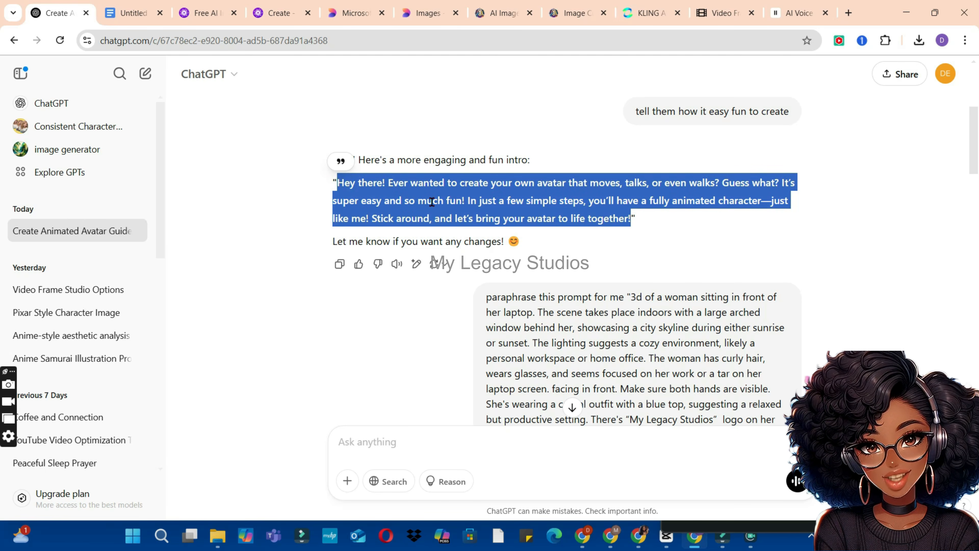
click(798, 13)
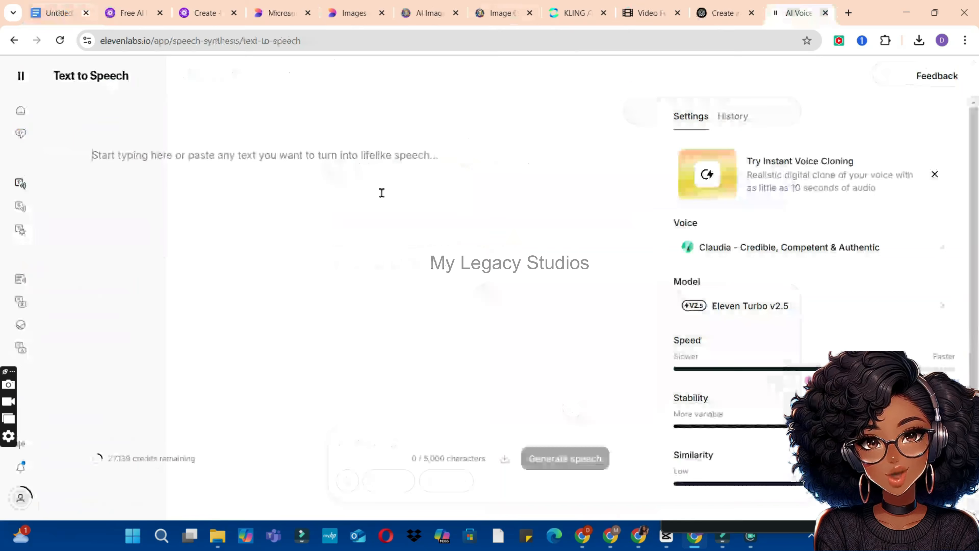
click(328, 205)
key(ctrl+v)
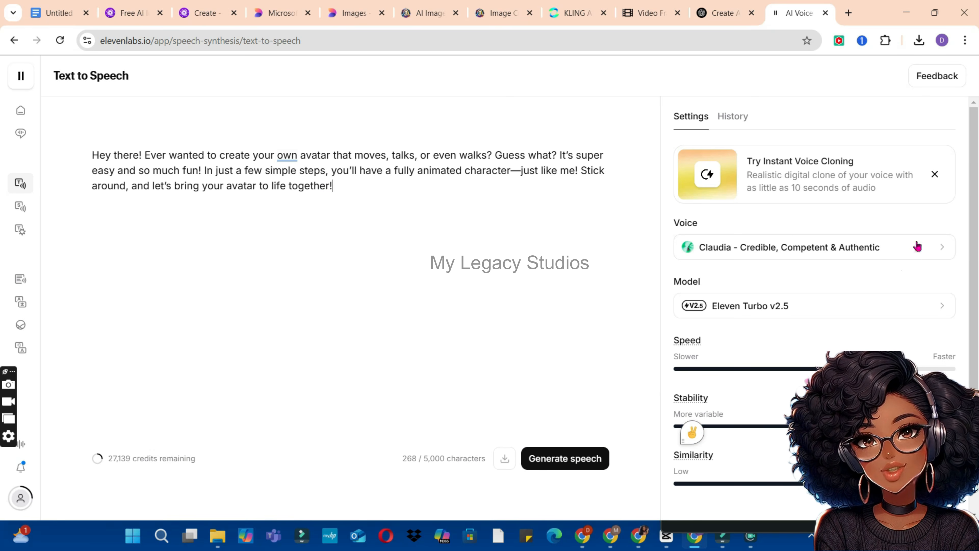
Step: Preview the Claudia - Credible, Competent & Authentic voice and download the intro speech generated with it
click(943, 248)
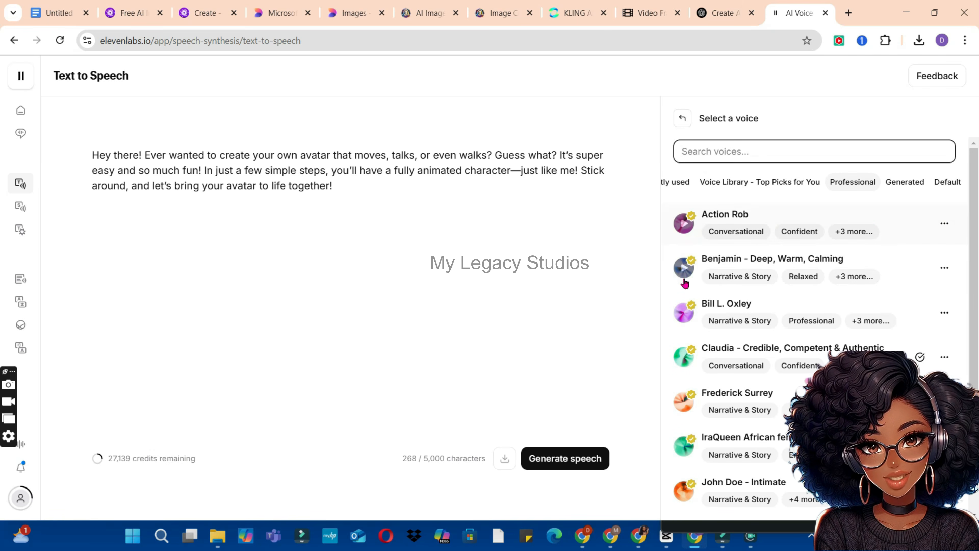
click(722, 189)
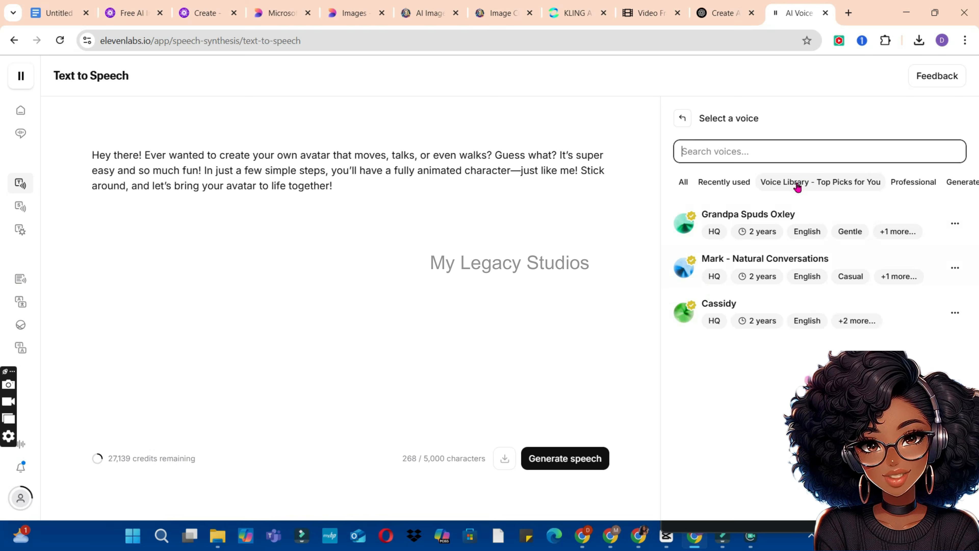
click(684, 357)
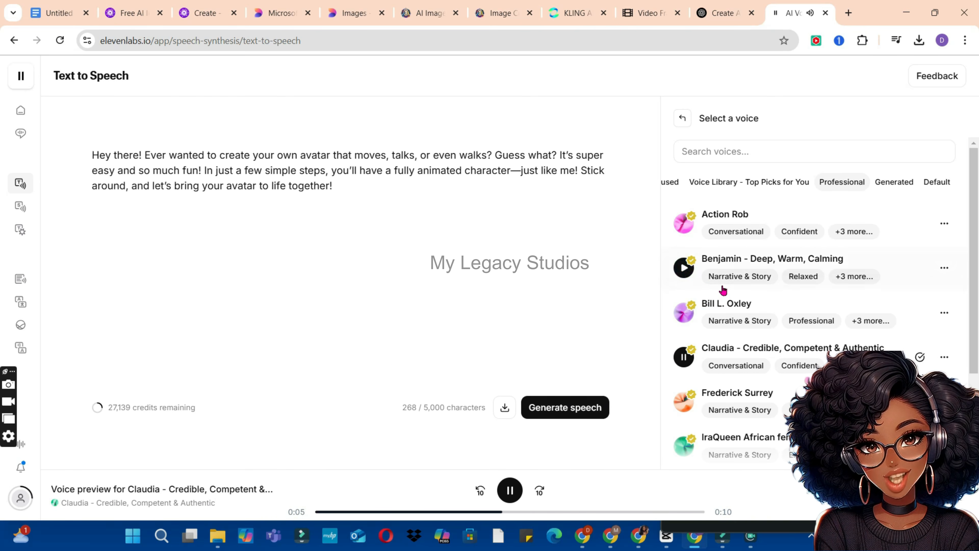
click(683, 120)
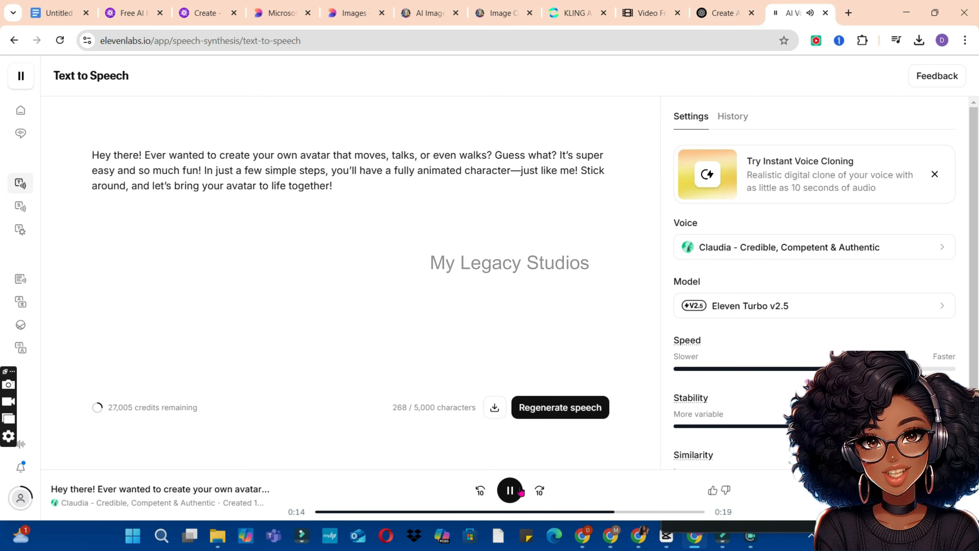
click(493, 415)
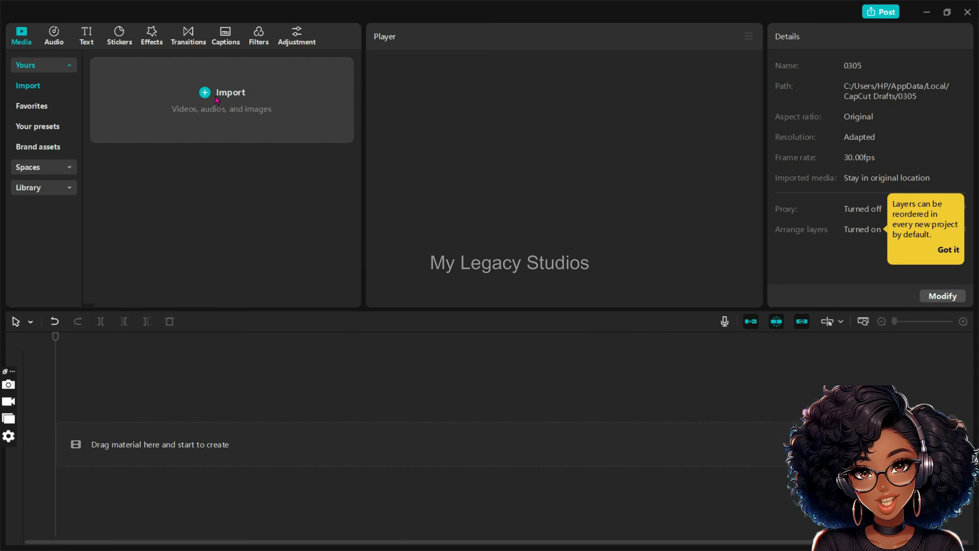
Step: Switch to CapCut and import the static-shot, standing-up tracking-shot and Professional Mode tracking-shot videos from Downloads
click(217, 99)
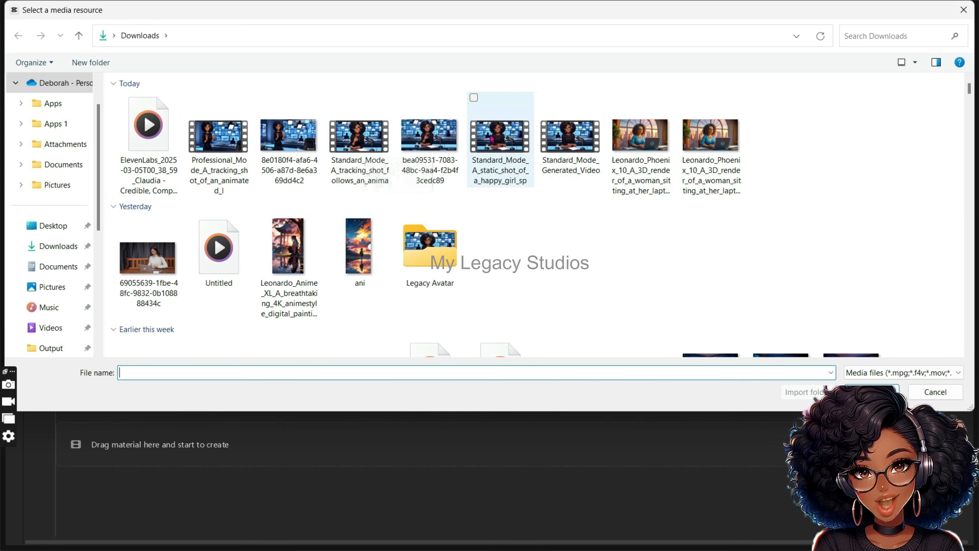
click(491, 138)
ctrl+click(359, 136)
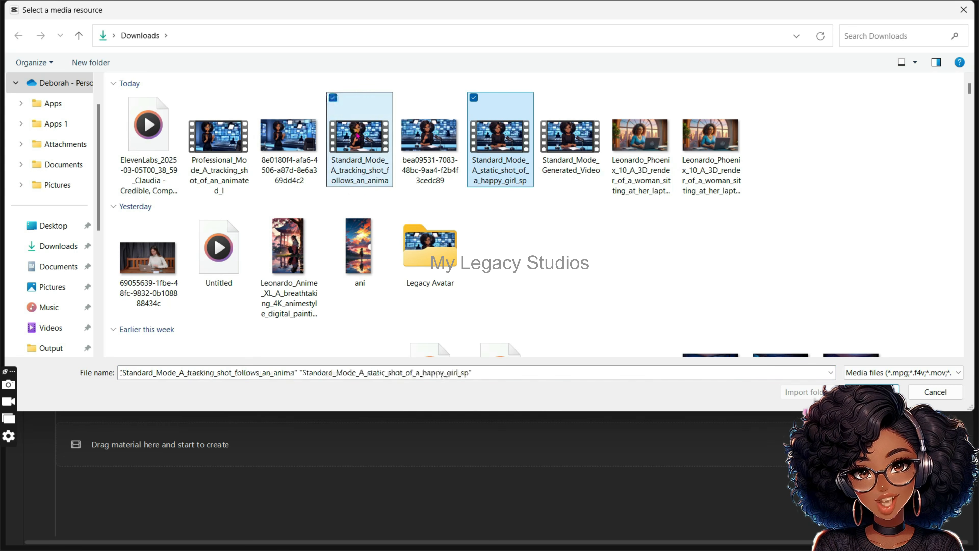
ctrl+click(219, 136)
click(872, 392)
Step: Place the static-shot clip and the standing-up tracking-shot clip in sequence on the timeline, trimming the second to 00:00:04:13
drag(301, 120, 92, 437)
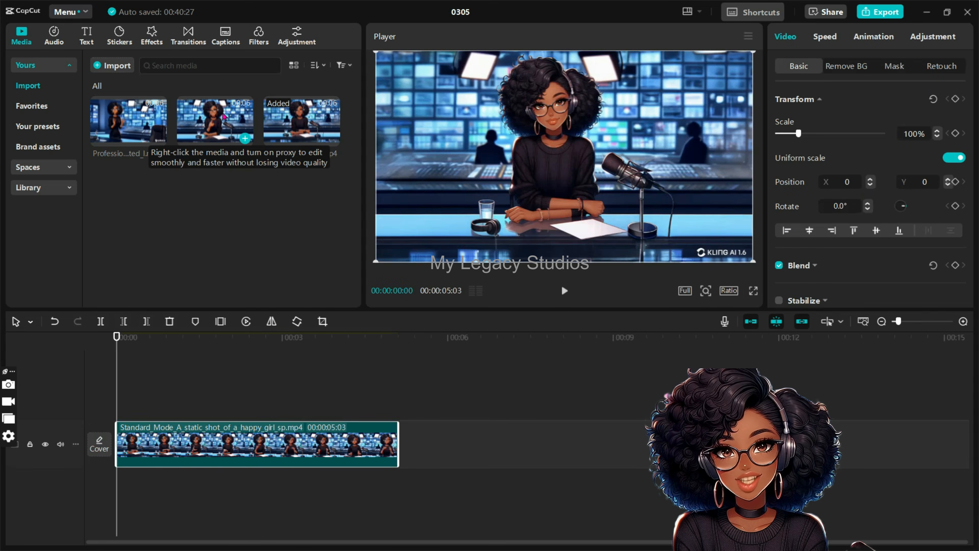
drag(236, 105, 401, 448)
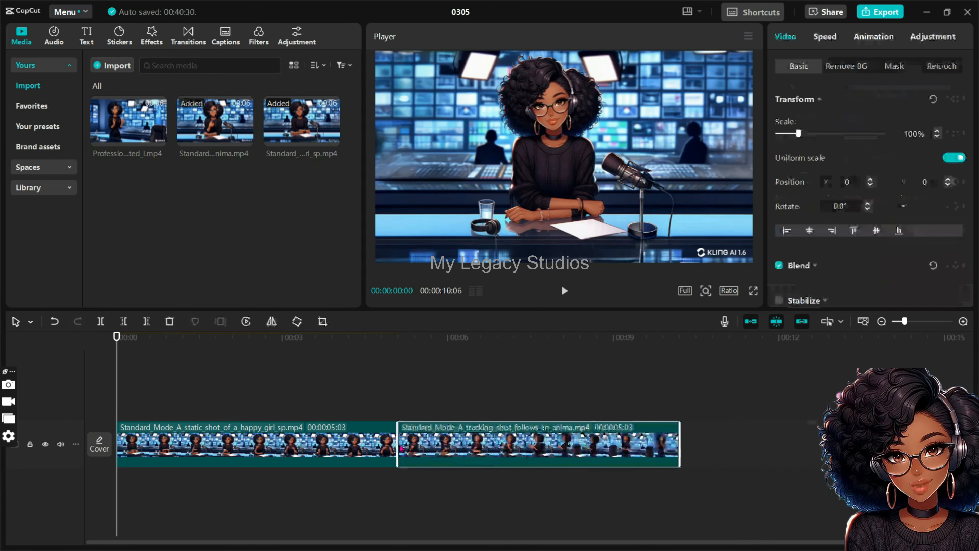
click(528, 342)
key(space)
drag(679, 447, 642, 449)
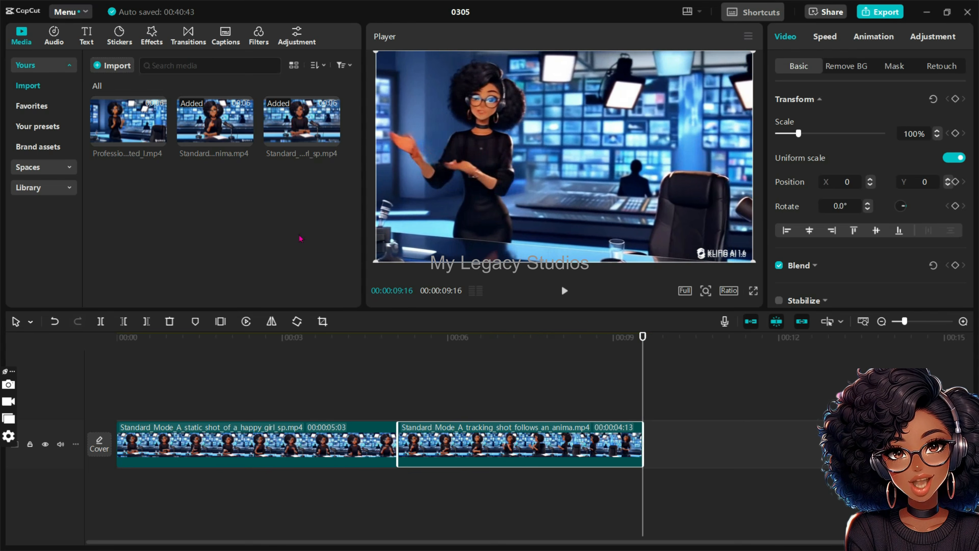
Step: Append the Professional Mode tracking-shot clip to the end of the timeline and play the sequence
drag(119, 114, 646, 453)
click(112, 338)
key(space)
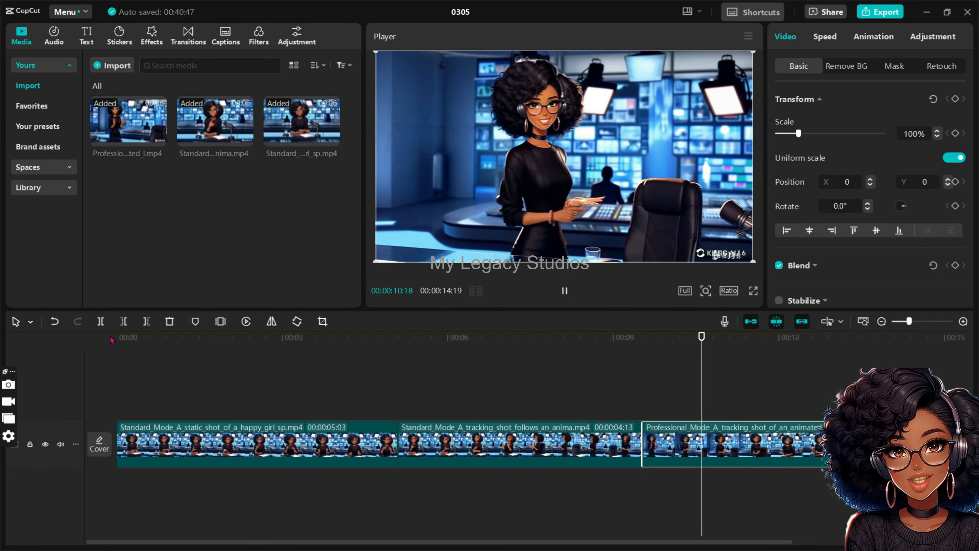
Step: Extend the end of the second clip to a length of 00:00:04:22 and replay the join with the third clip
key(space)
click(641, 441)
drag(643, 437, 660, 441)
click(599, 336)
key(space)
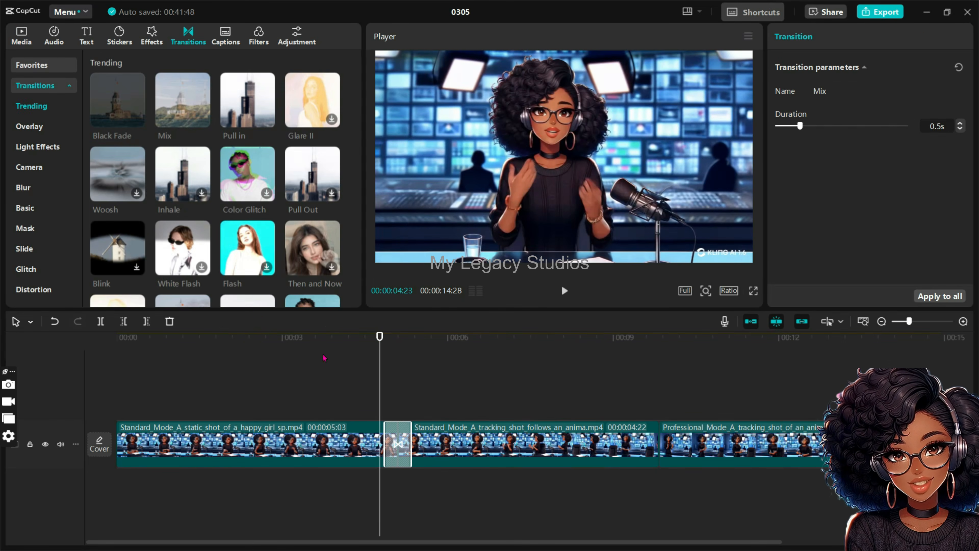
Step: Play back the Mix transition between the first and second clips to check how smoothly they join
click(157, 337)
key(space)
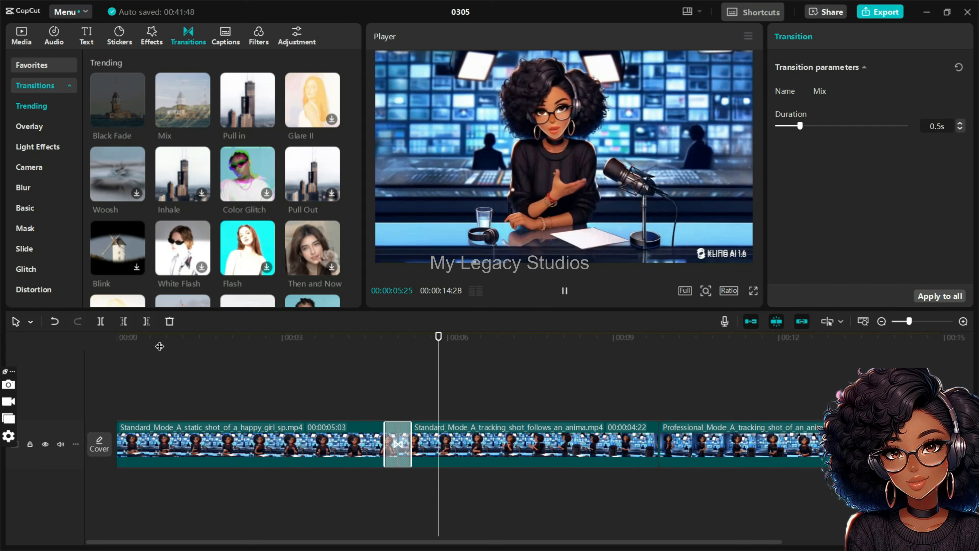
key(space)
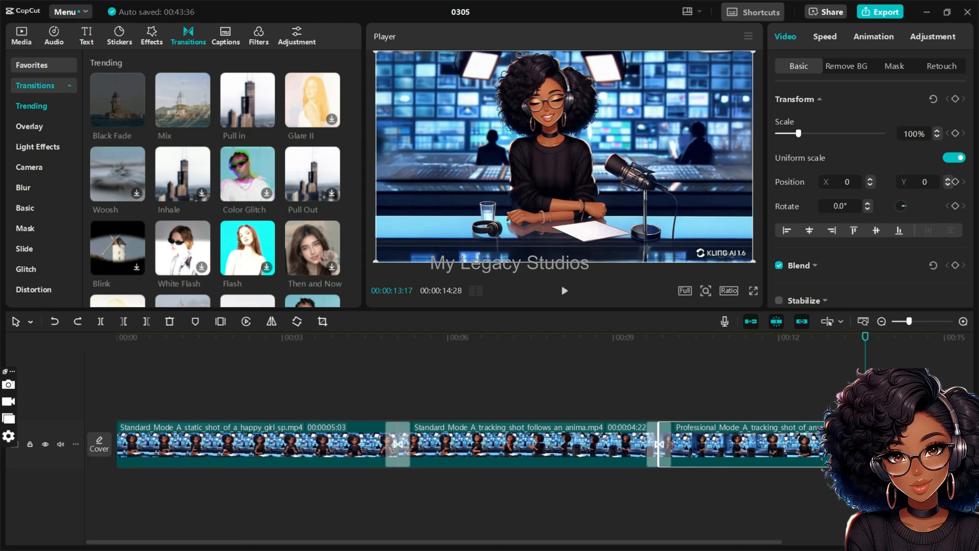
Step: Append the static-shot clip to the end of the timeline and apply the 0.5s Mix transition to all clips
click(385, 365)
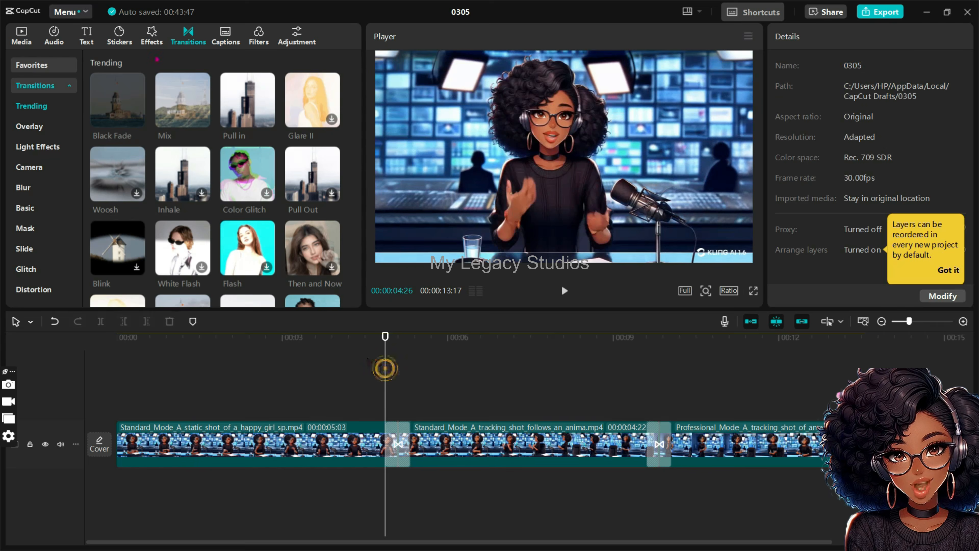
click(25, 41)
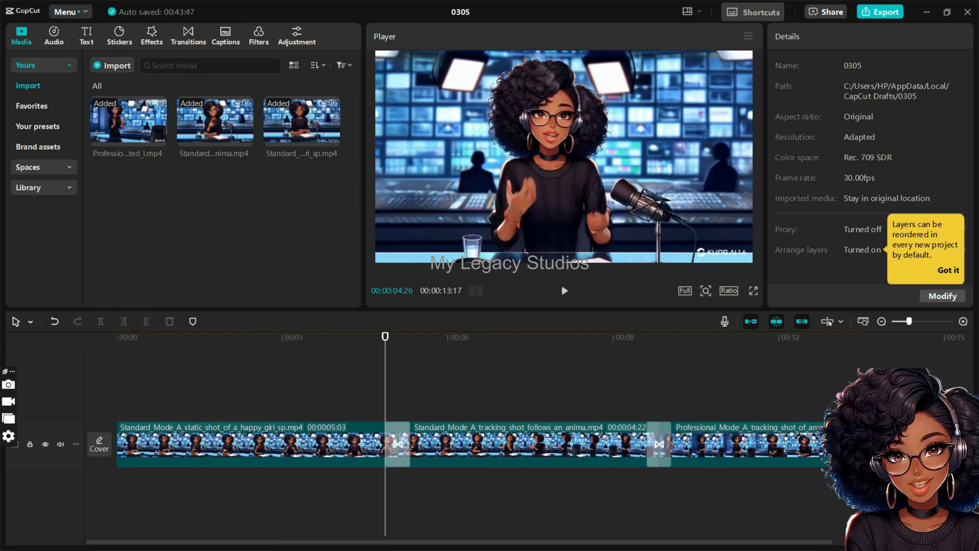
drag(215, 120, 886, 444)
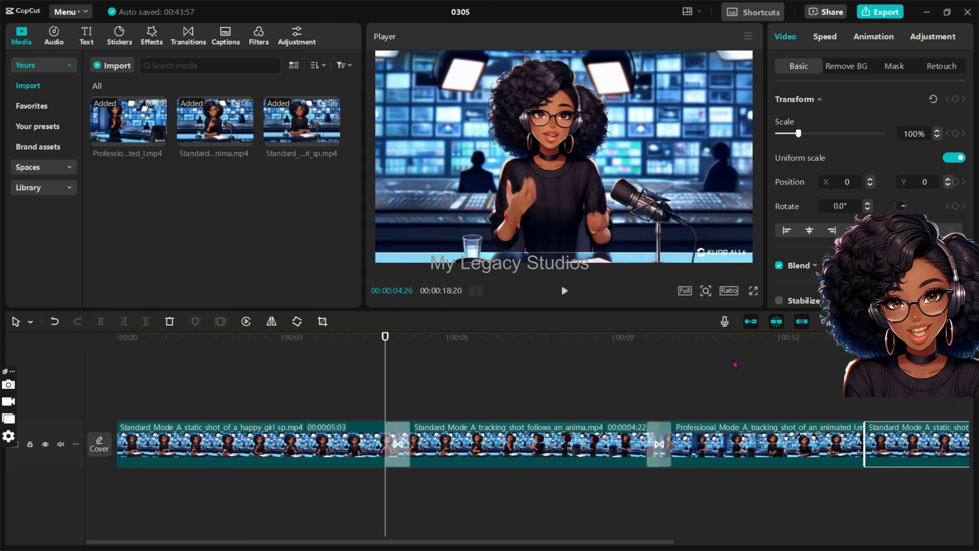
click(652, 444)
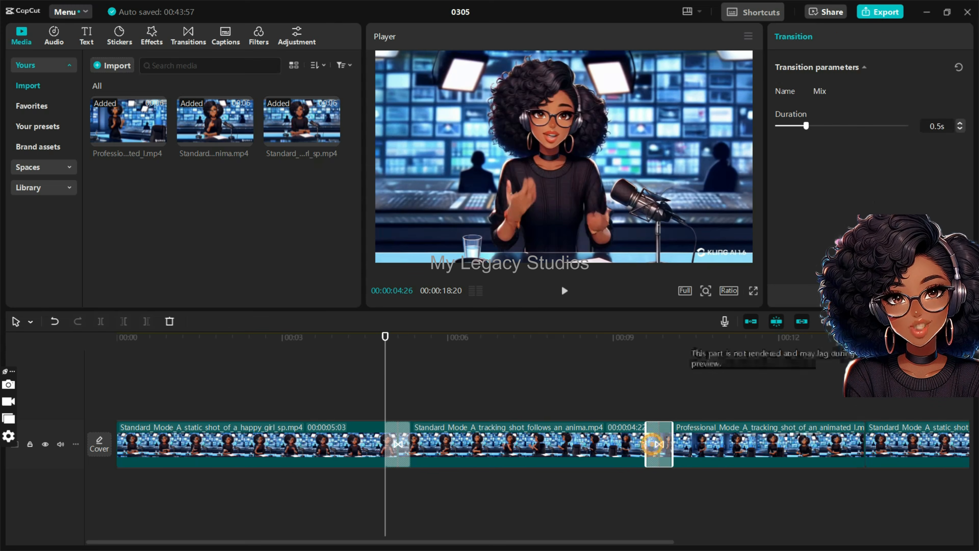
click(943, 295)
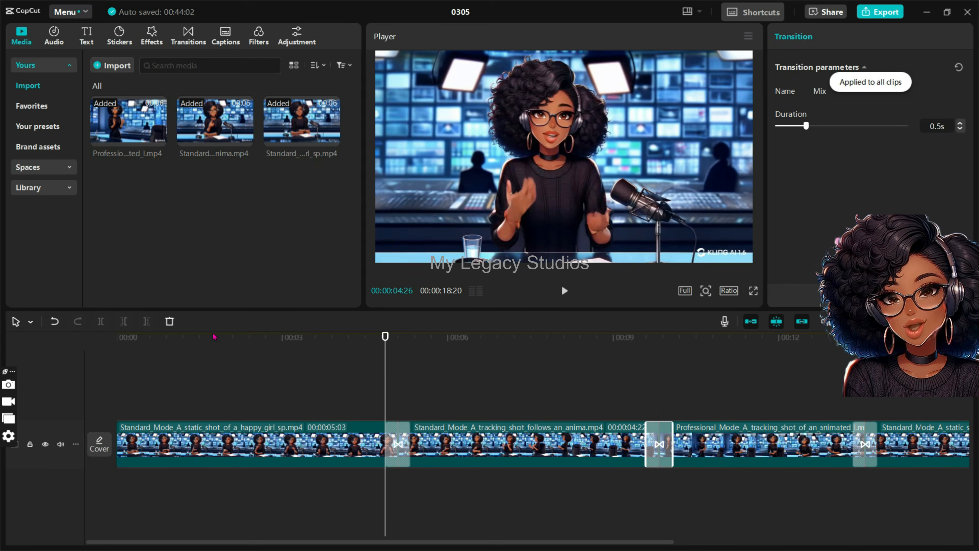
Step: Play the sequence from the beginning, and export it as "my walking avatar" in 4K, Higher bit rate, H.264, mp4 at 30fps
click(150, 337)
key(space)
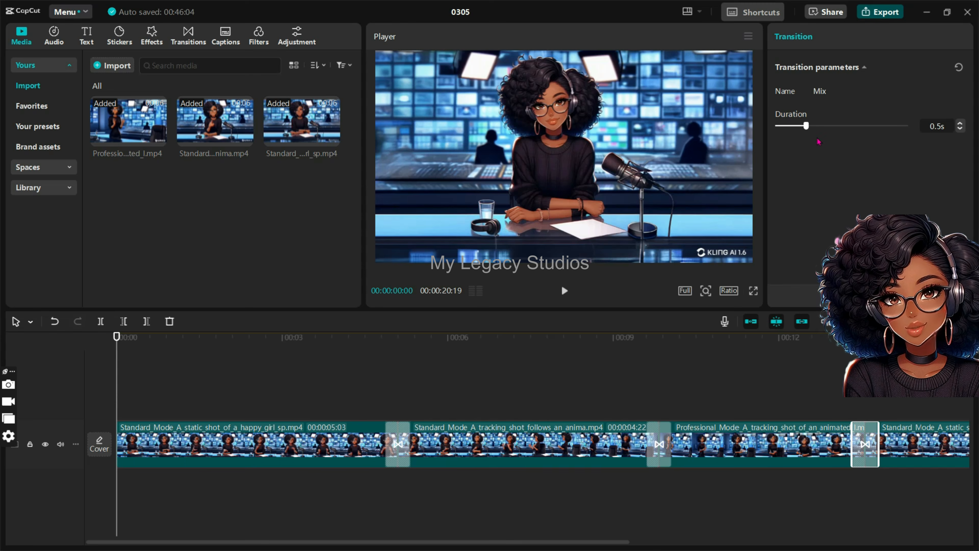
click(879, 12)
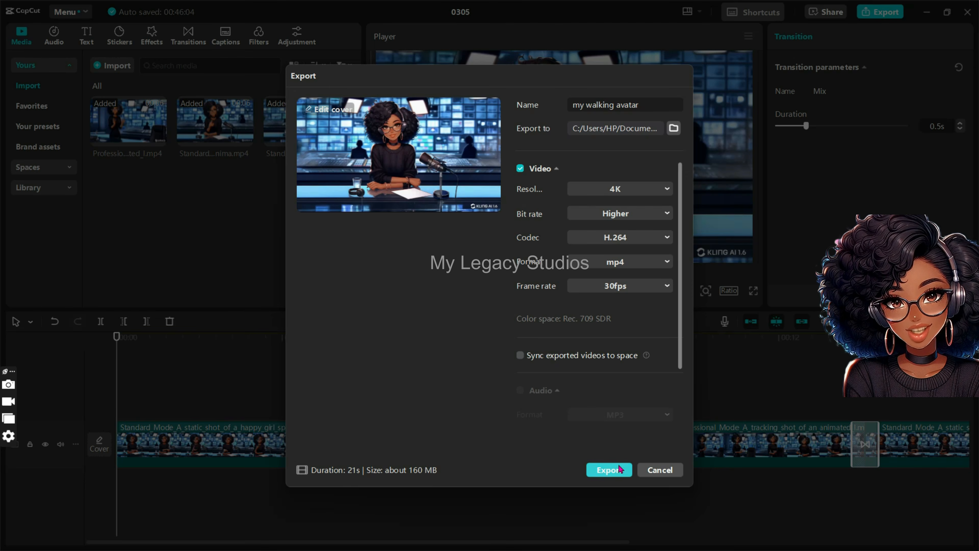
click(609, 470)
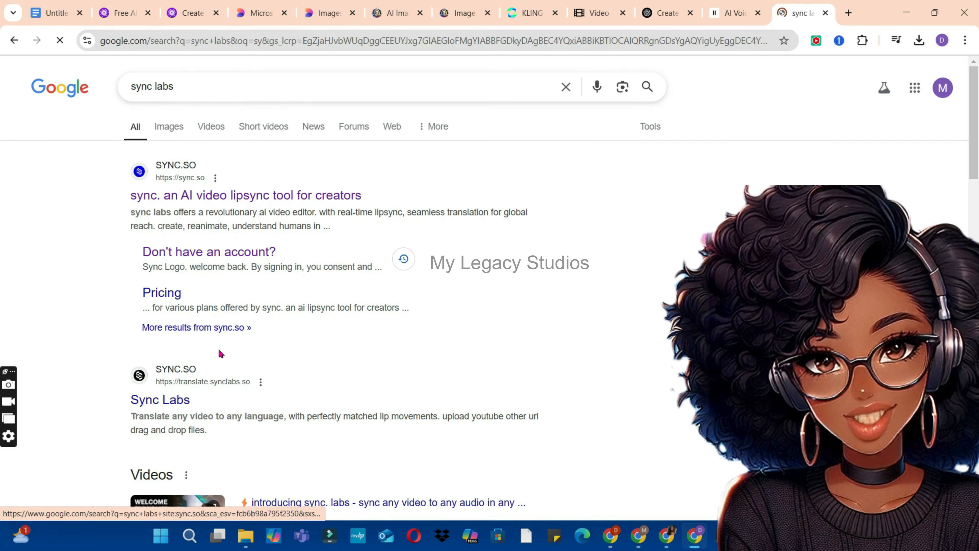
Step: Switch to the browser, open sync.so from the sync labs search results, and create a personal project named "my talking avatar"
click(270, 196)
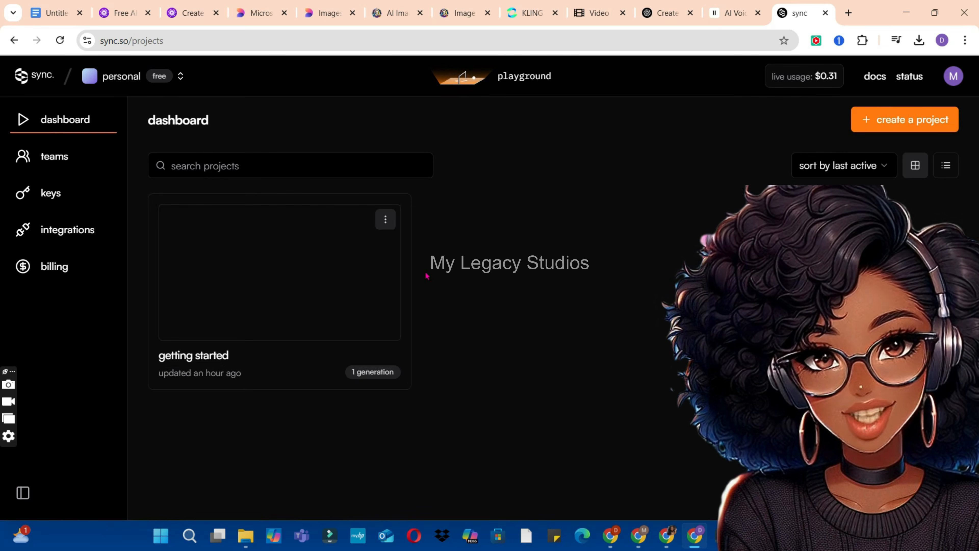
click(907, 124)
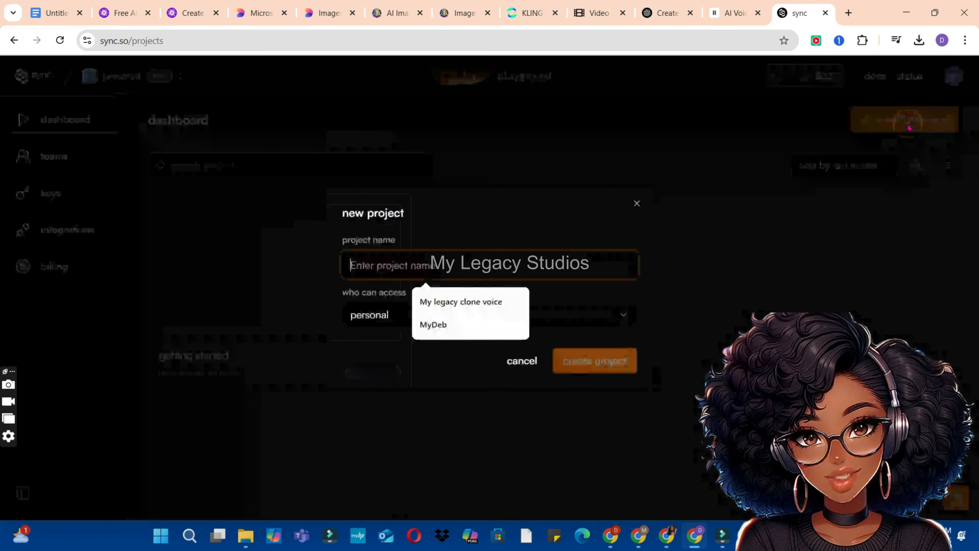
text(my )
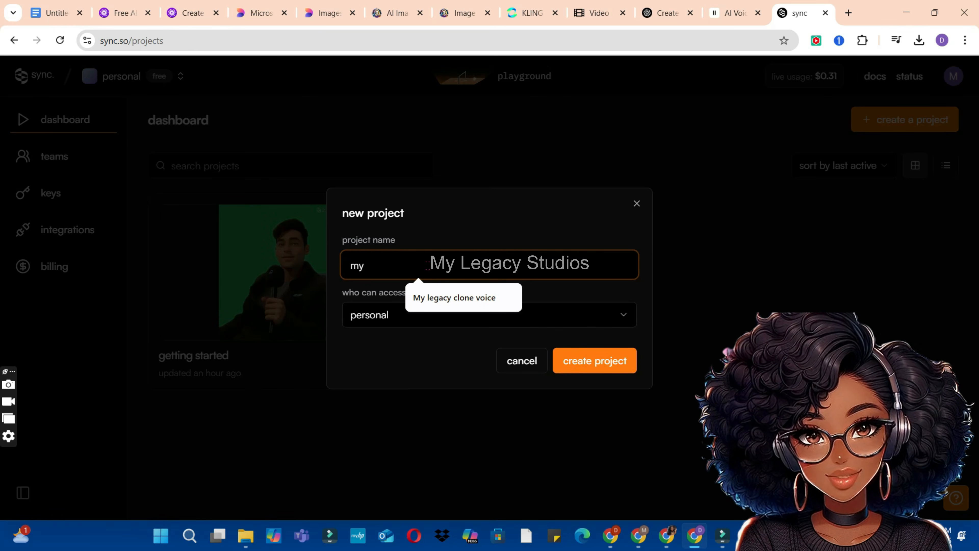
text(tal)
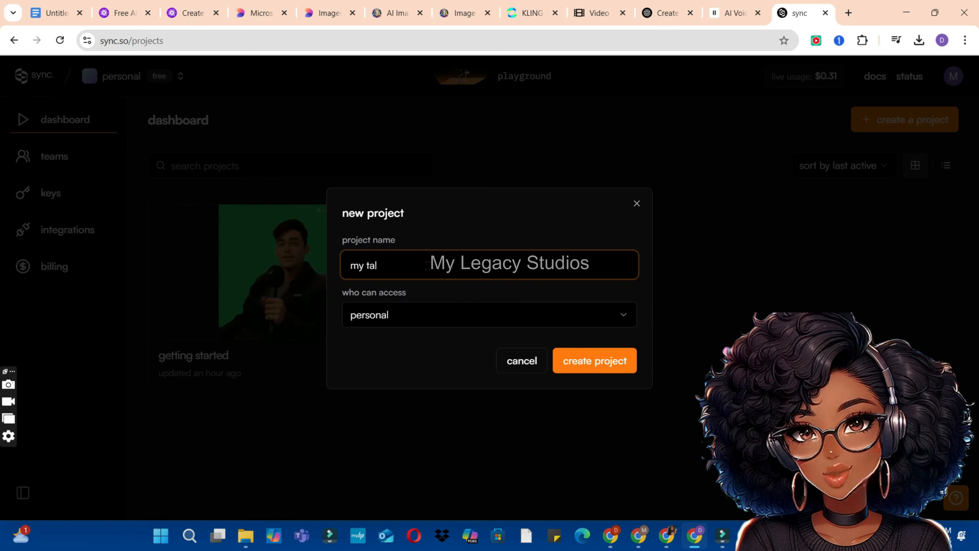
text(king avatar)
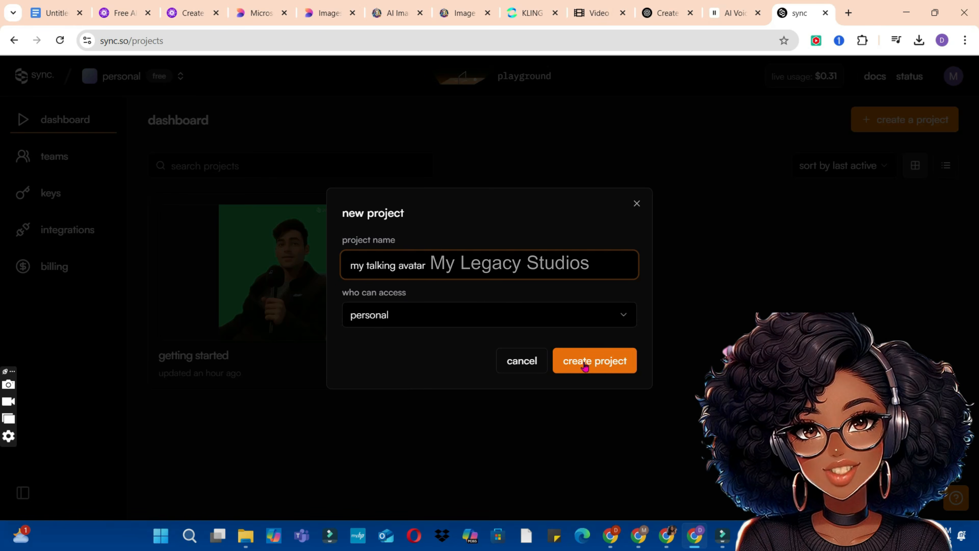
click(584, 364)
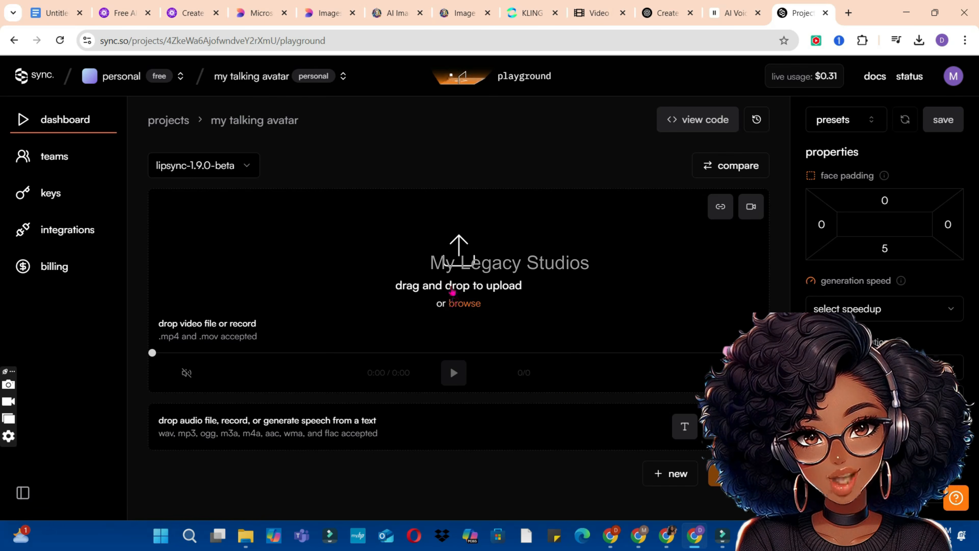
Step: Upload the exported walking avatar video from the "my walking avatar" folder inside the CapCut folder as the project's video
click(451, 286)
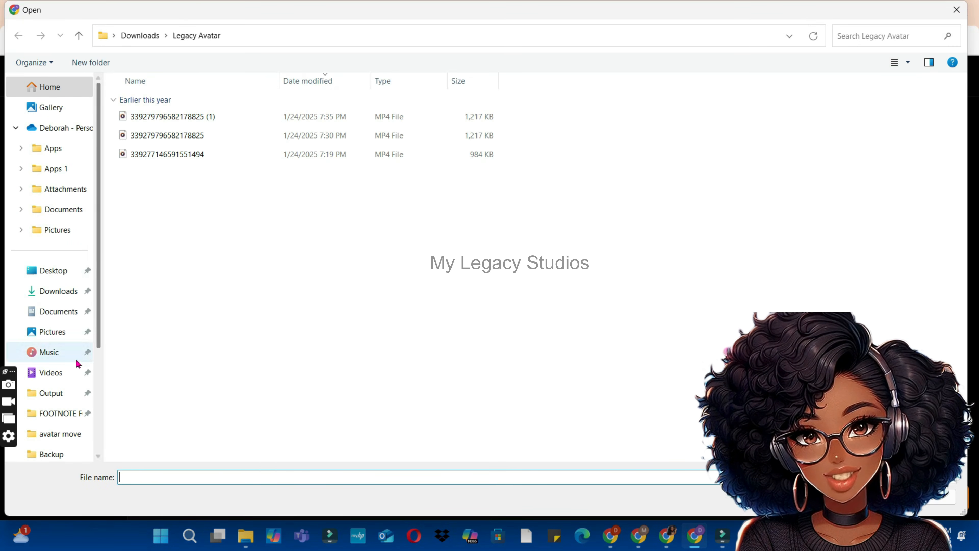
scroll(99, 370, down, 3)
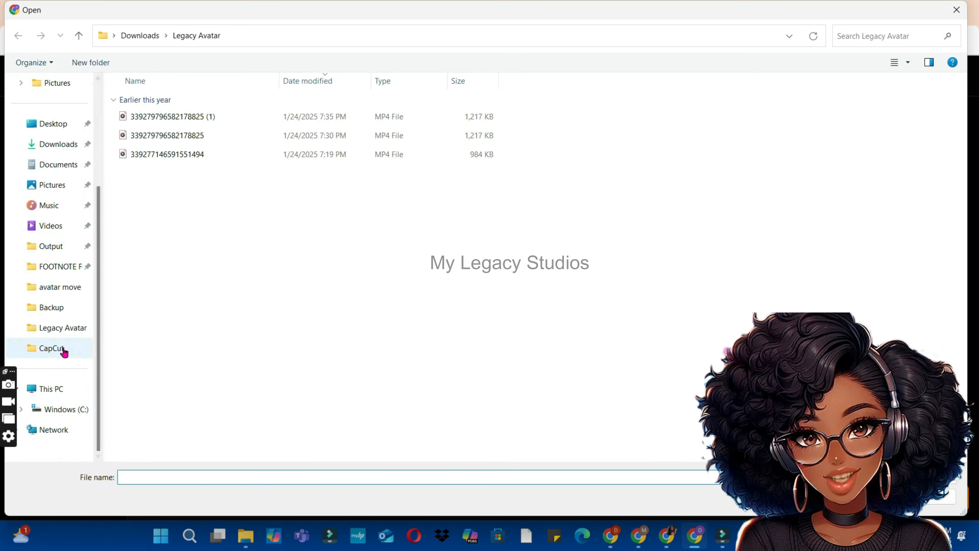
click(60, 348)
double_click(503, 110)
double_click(146, 119)
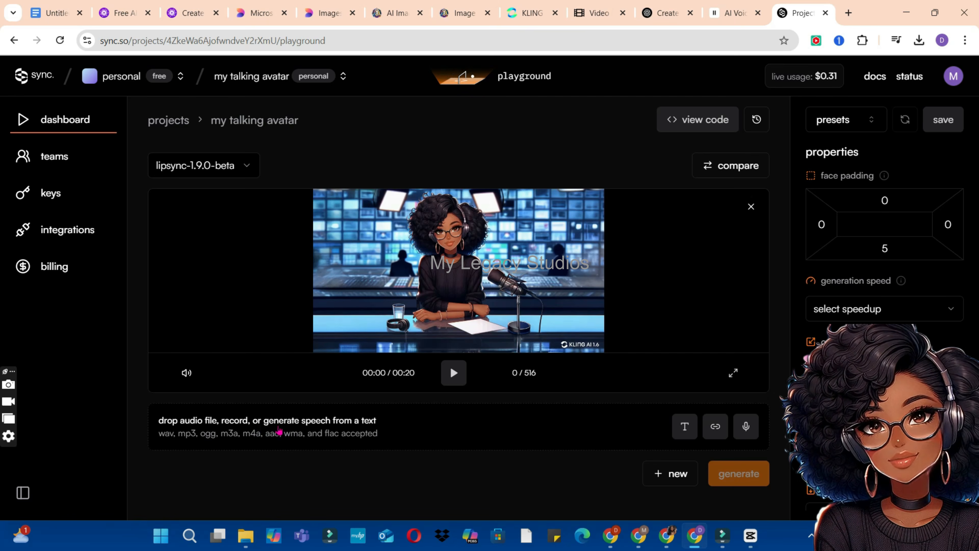
Step: Add the voiceover audio file from Downloads as the project's audio and generate the lip-synced video with lipsync-1.9.0-beta
click(270, 426)
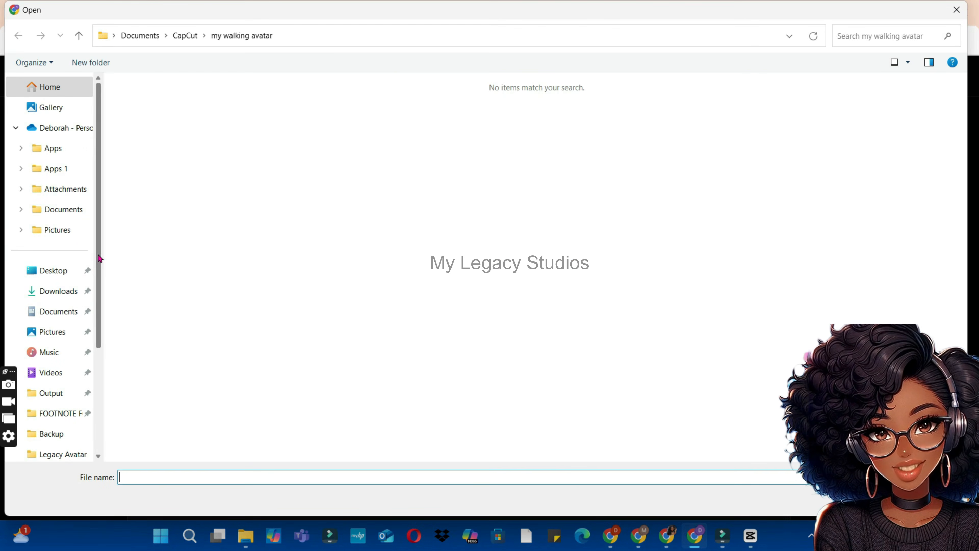
click(67, 287)
double_click(154, 133)
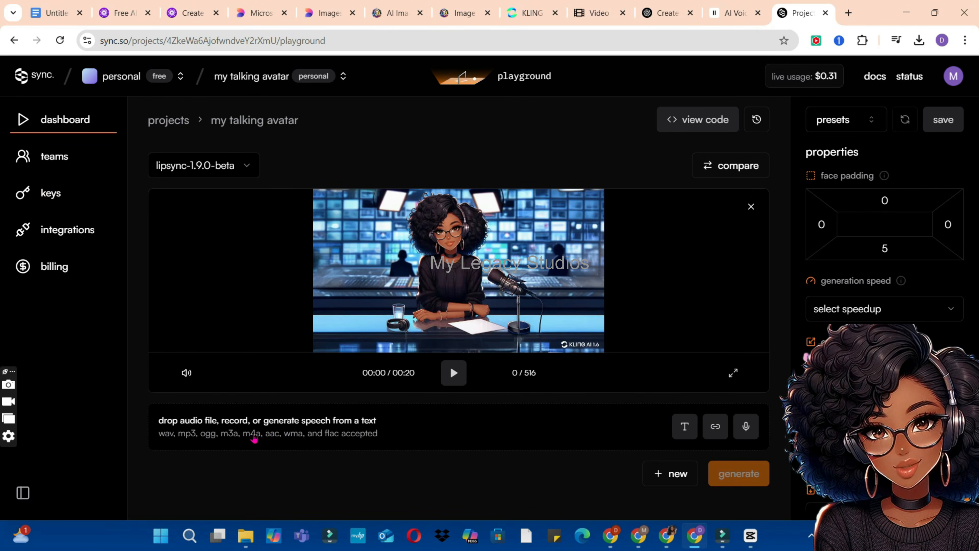
click(268, 422)
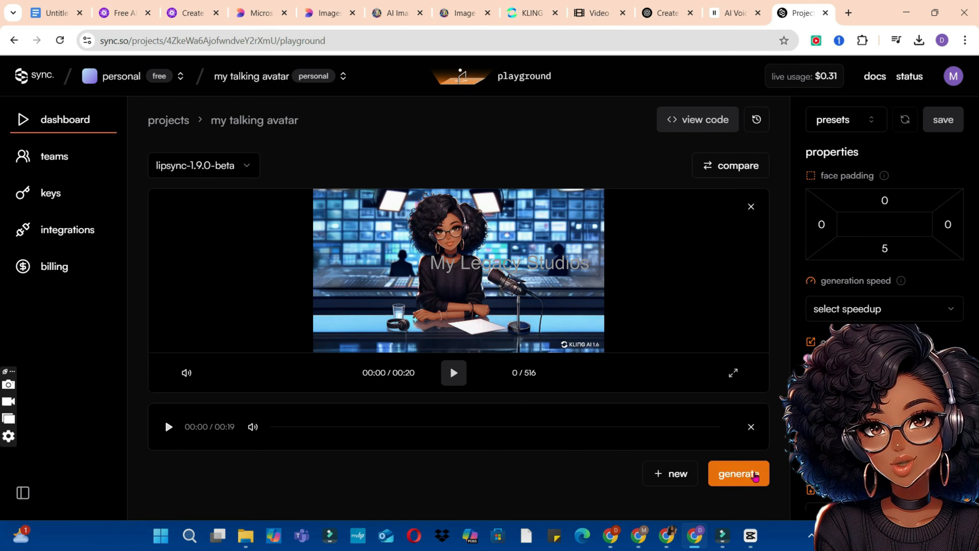
click(754, 477)
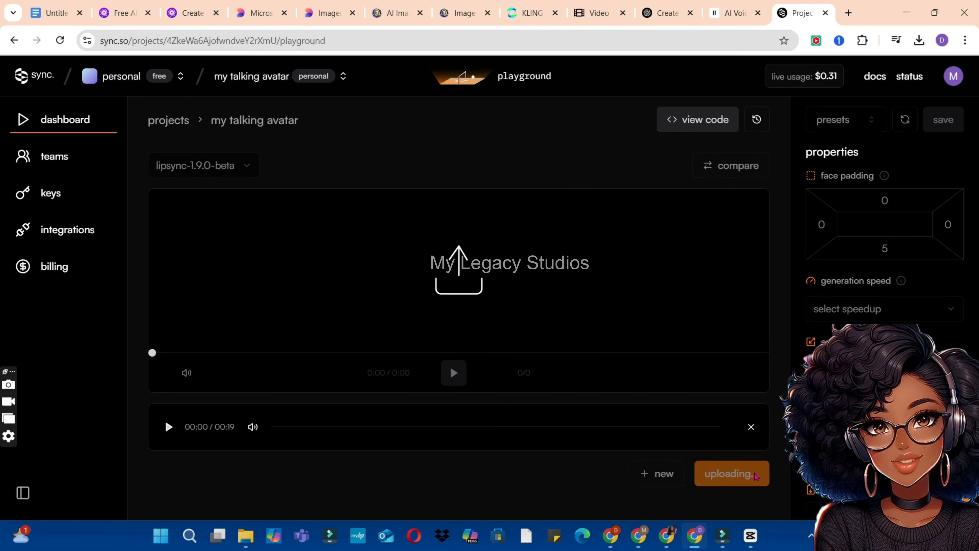